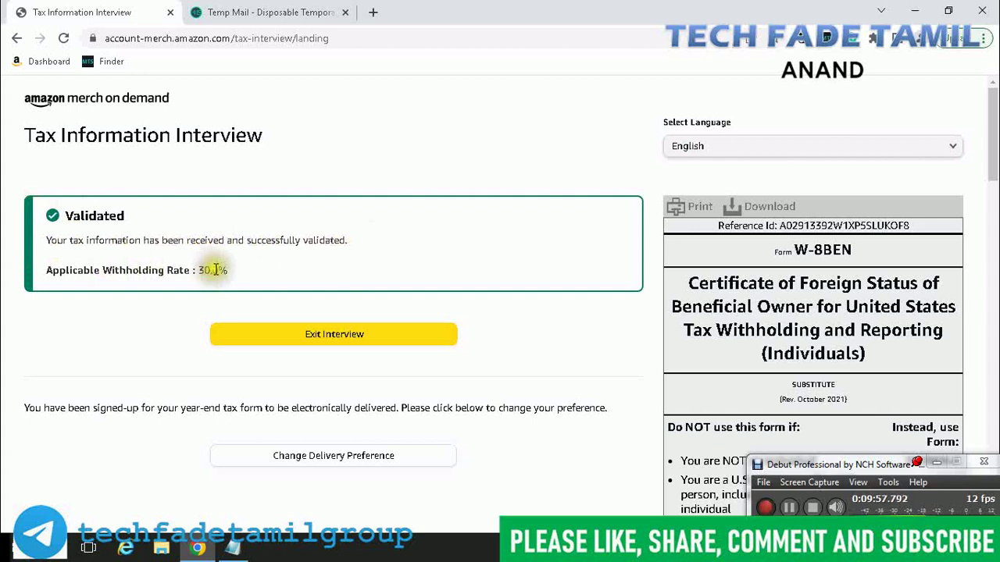
# Step: Review the completed W-8BEN form down to its signature section and exit the tax interview
pyautogui.scroll(-1, 633, 279)
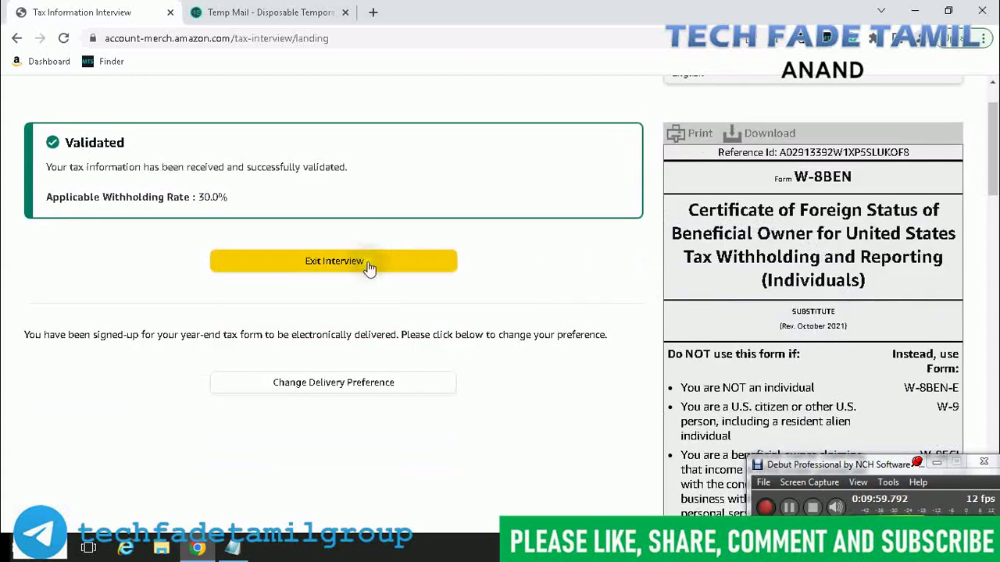
pyautogui.scroll(-8, 582, 278)
pyautogui.scroll(-10, 551, 291)
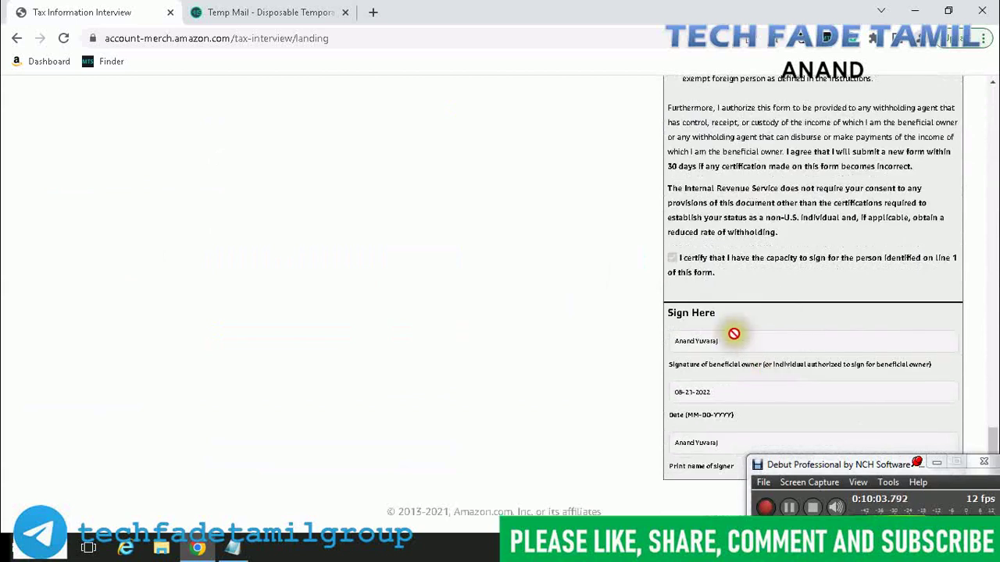
pyautogui.scroll(10, 731, 331)
pyautogui.scroll(10, 708, 337)
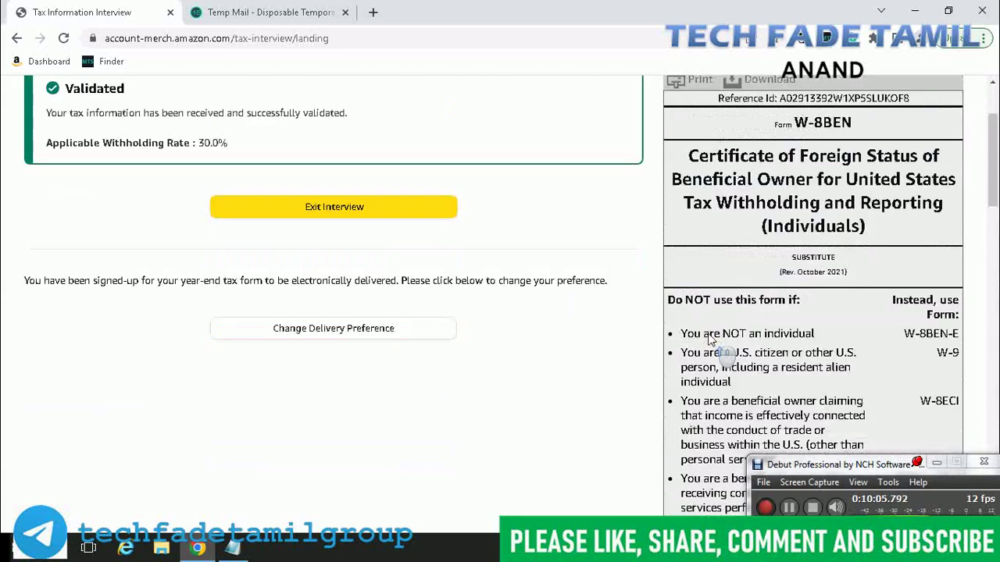
pyautogui.click(338, 339)
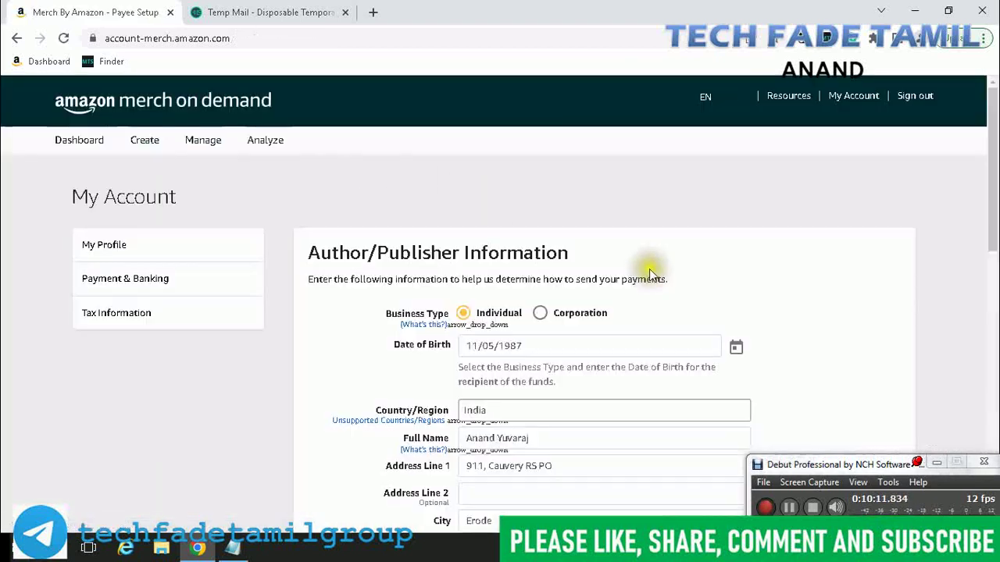
# Step: Check the tax information on the account page, save the account details and continue to the sign-up form
pyautogui.scroll(-10, 921, 283)
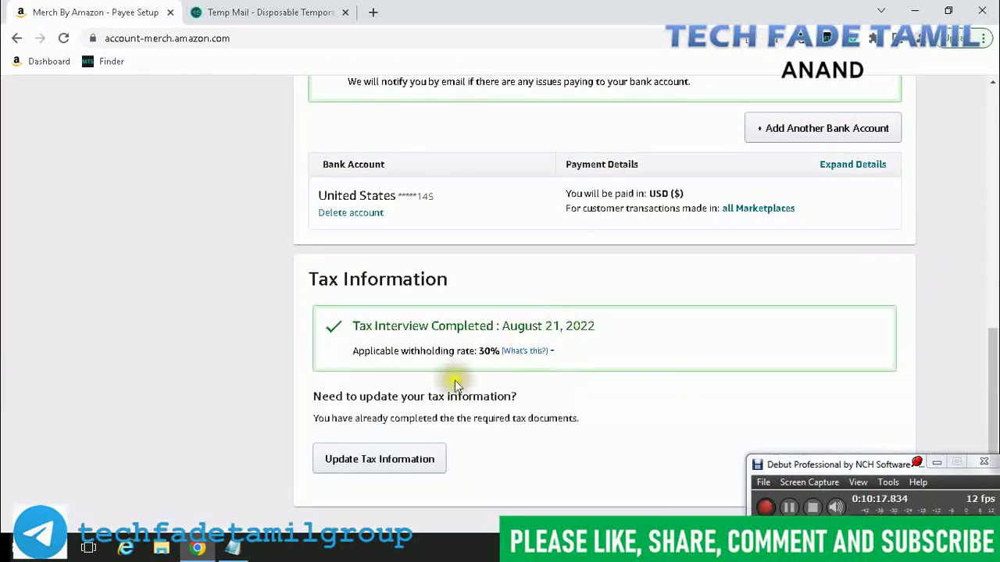
pyautogui.scroll(-2, 676, 342)
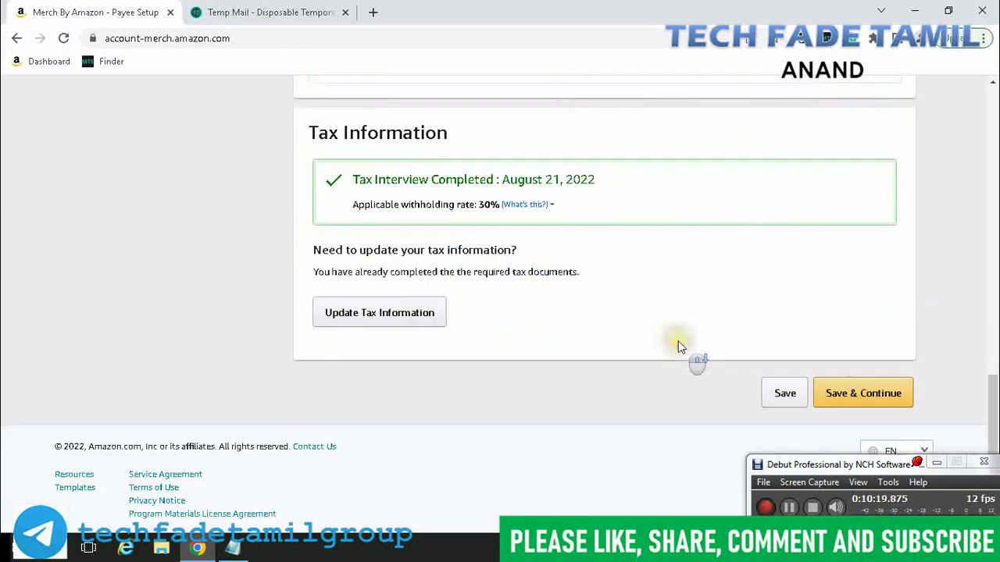
pyautogui.click(874, 393)
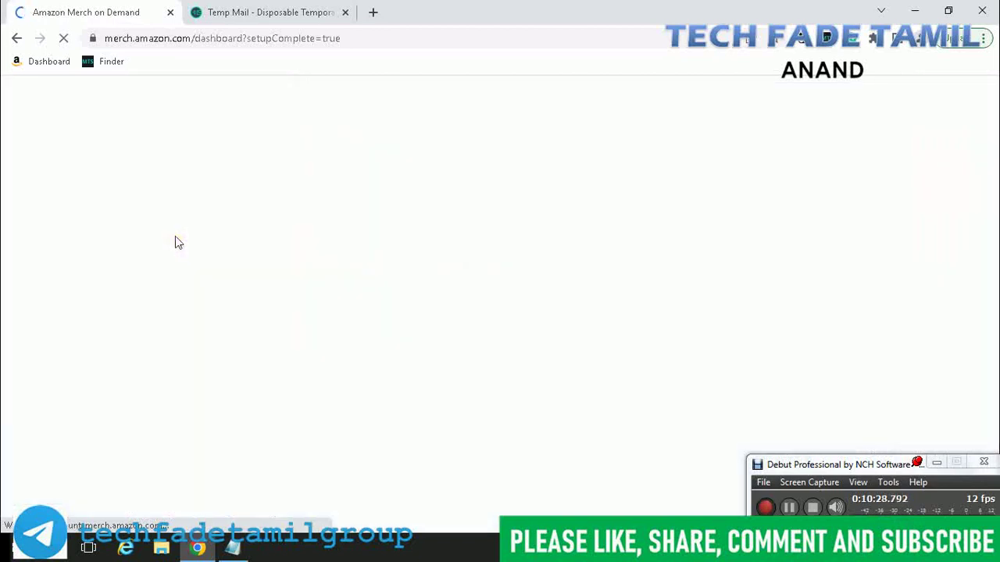
pyautogui.click(345, 286)
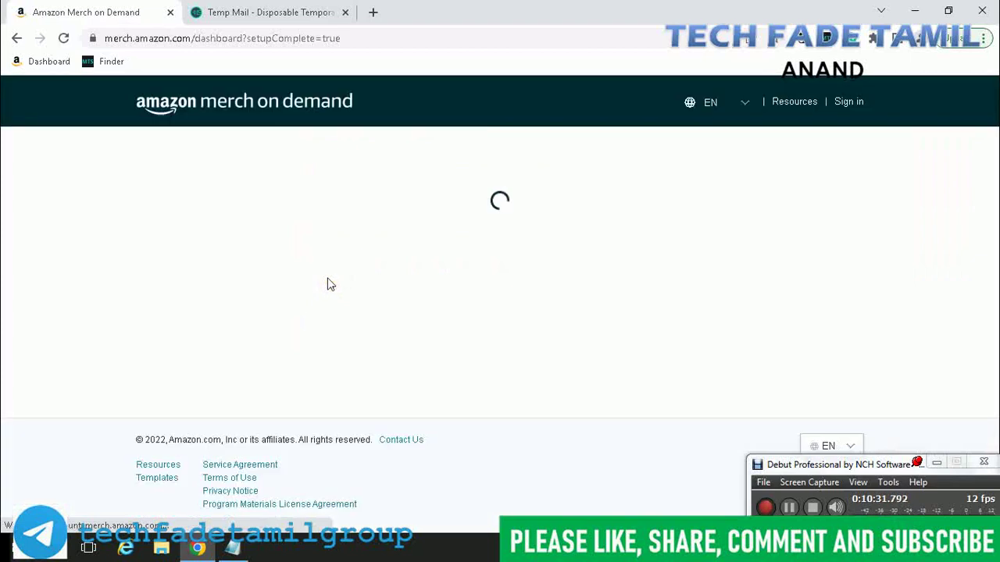
pyautogui.click(586, 286)
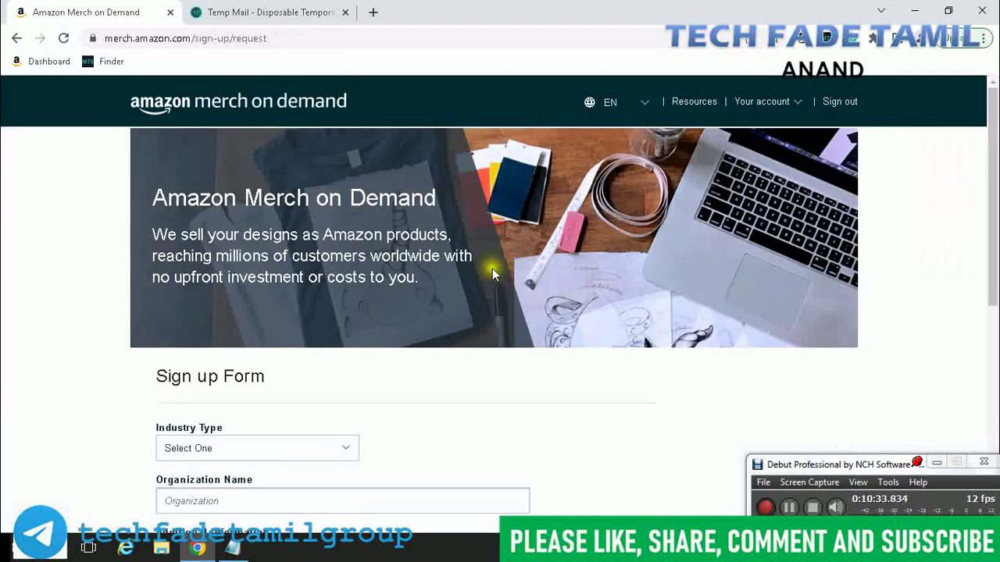
# Step: Set the industry type in the sign-up form to Small Business
pyautogui.scroll(-1, 556, 266)
pyautogui.scroll(-2, 556, 266)
pyautogui.scroll(3, 598, 268)
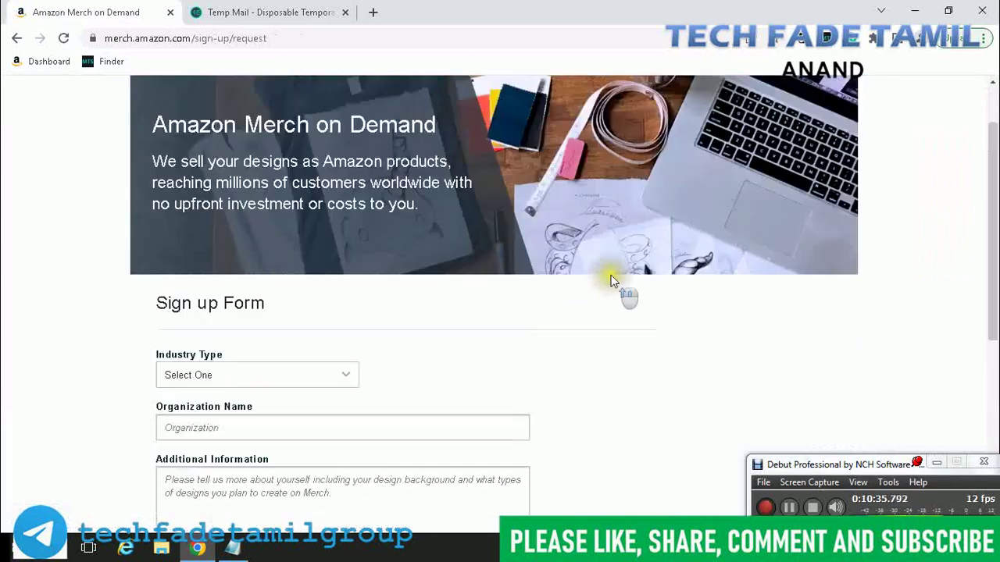
pyautogui.scroll(-3, 611, 275)
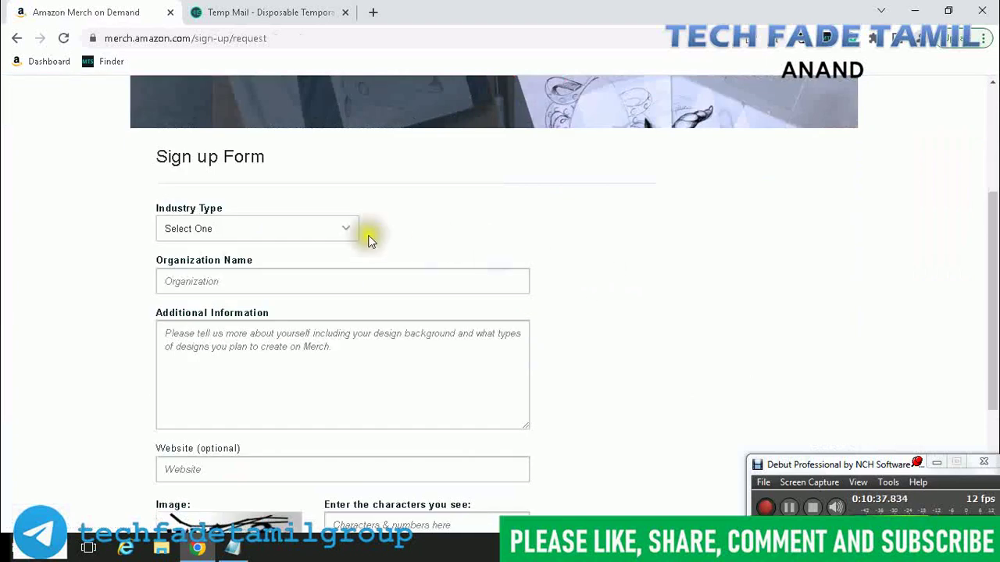
pyautogui.click(314, 228)
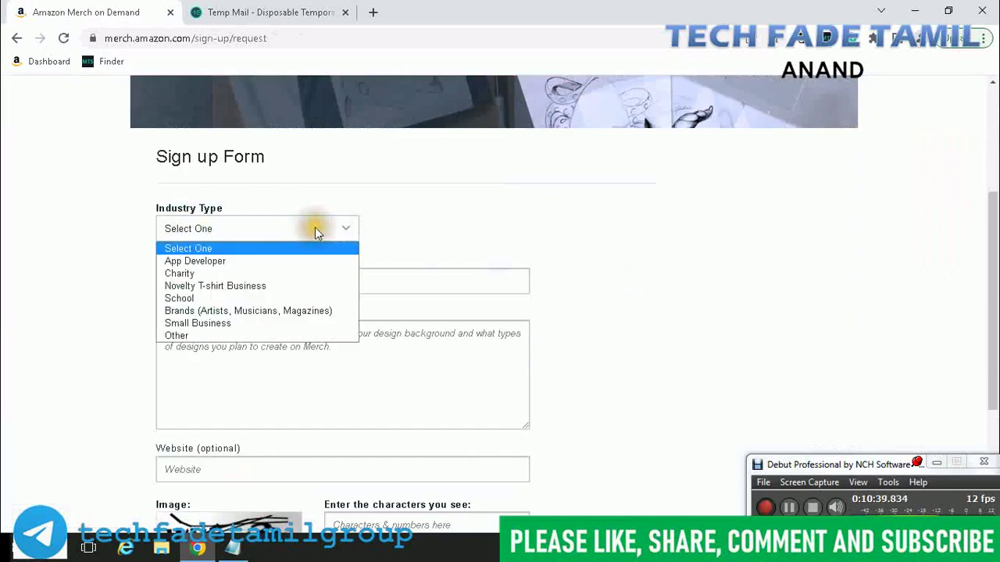
pyautogui.click(233, 324)
# Step: Enter "Linngrow Technologies" as the organization name in the sign-up form
pyautogui.scroll(-2, 594, 304)
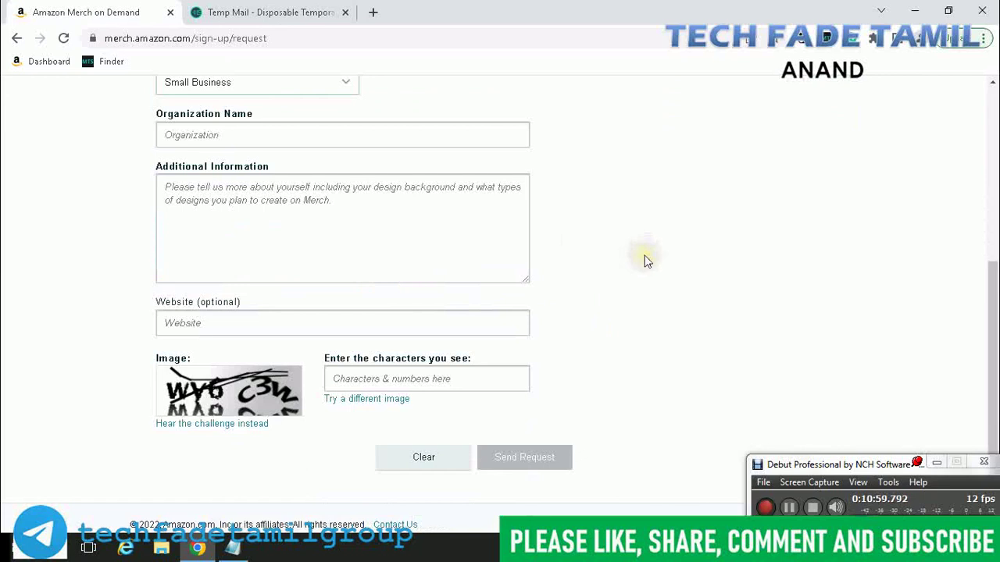
pyautogui.scroll(-1, 668, 265)
pyautogui.scroll(2, 664, 266)
pyautogui.click(280, 200)
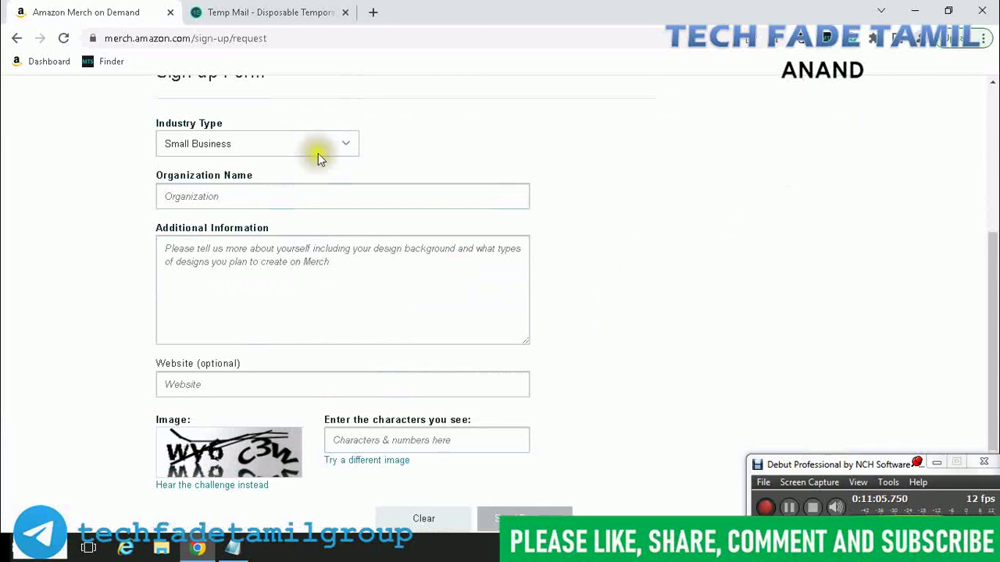
pyautogui.click(289, 142)
pyautogui.click(720, 207)
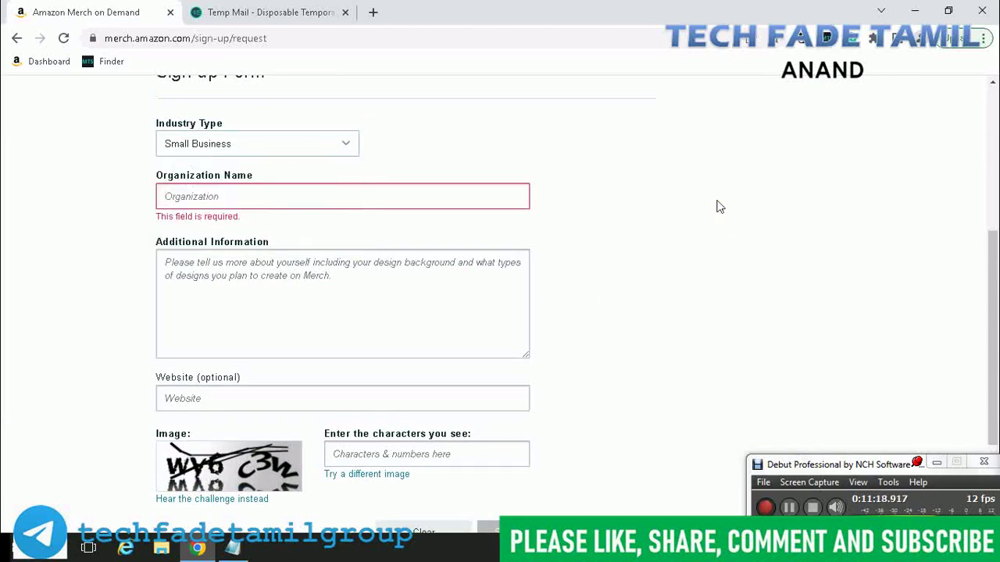
pyautogui.write('L')
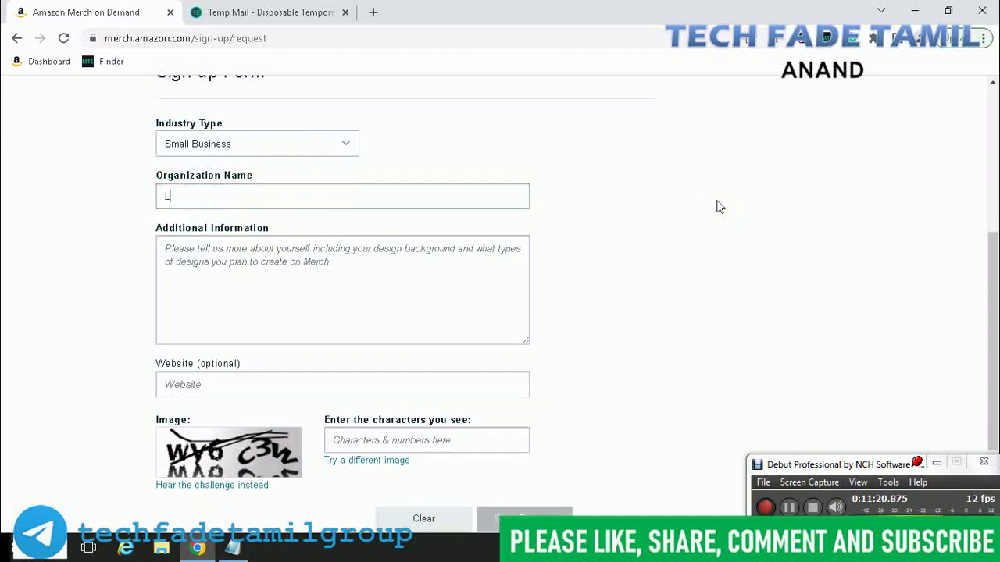
pyautogui.write('inngrow Technologies')
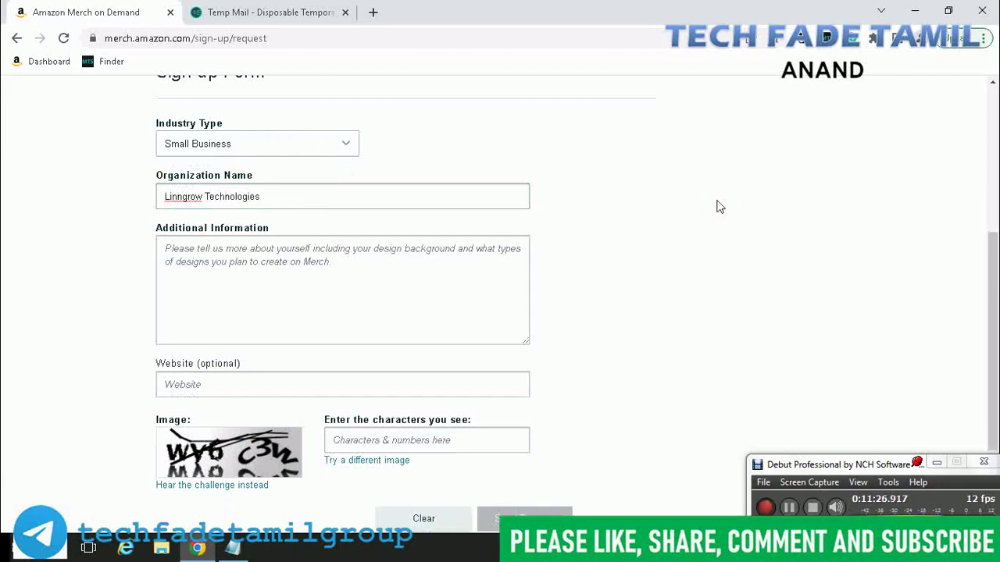
# Step: Enter "I am graphic Designer for 3 years and more with online client's projects" as the additional information
pyautogui.click(362, 289)
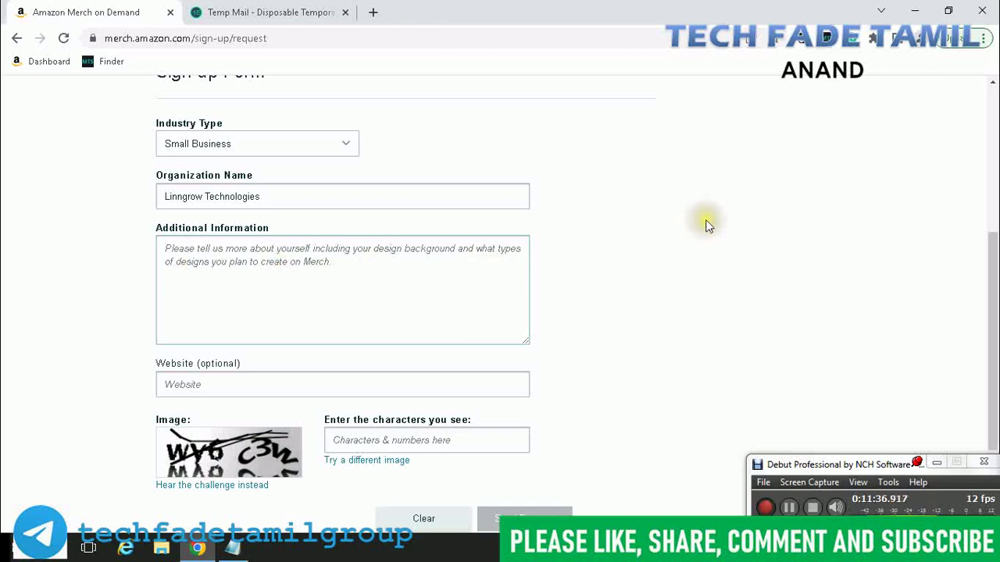
pyautogui.write('I am ')
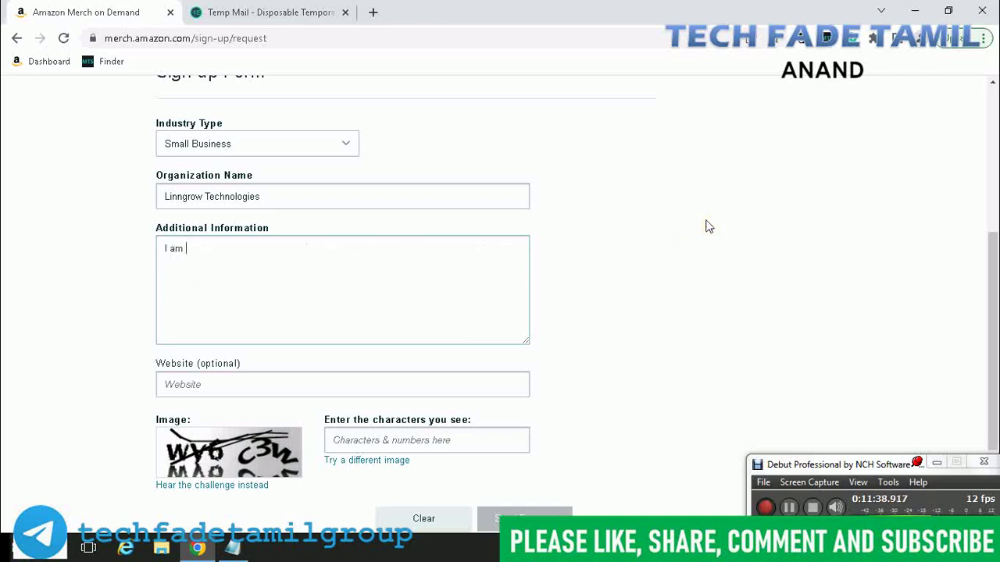
pyautogui.write('graps')
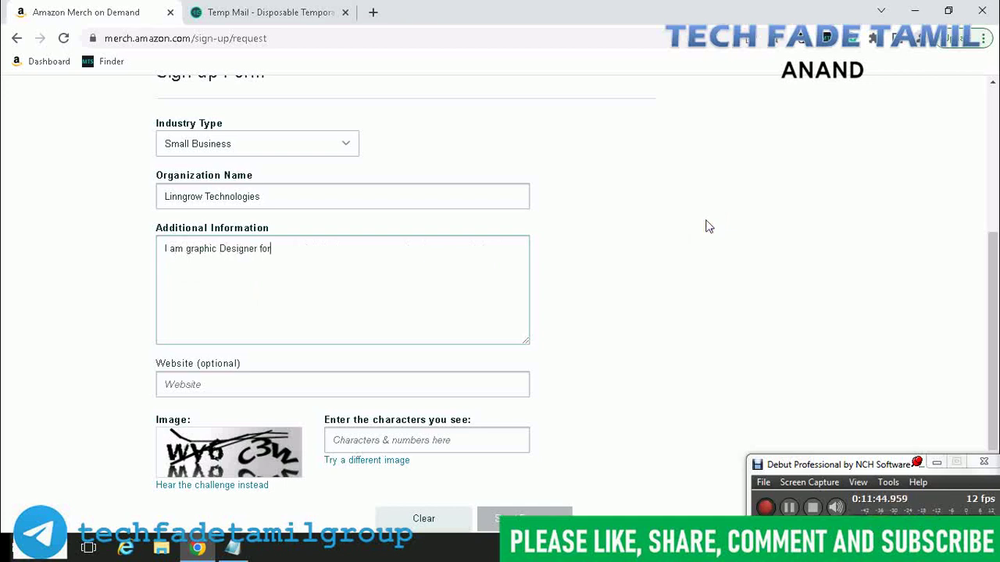
pyautogui.write('years and mre')
pyautogui.press('BackSpace')
pyautogui.write('ore with online')
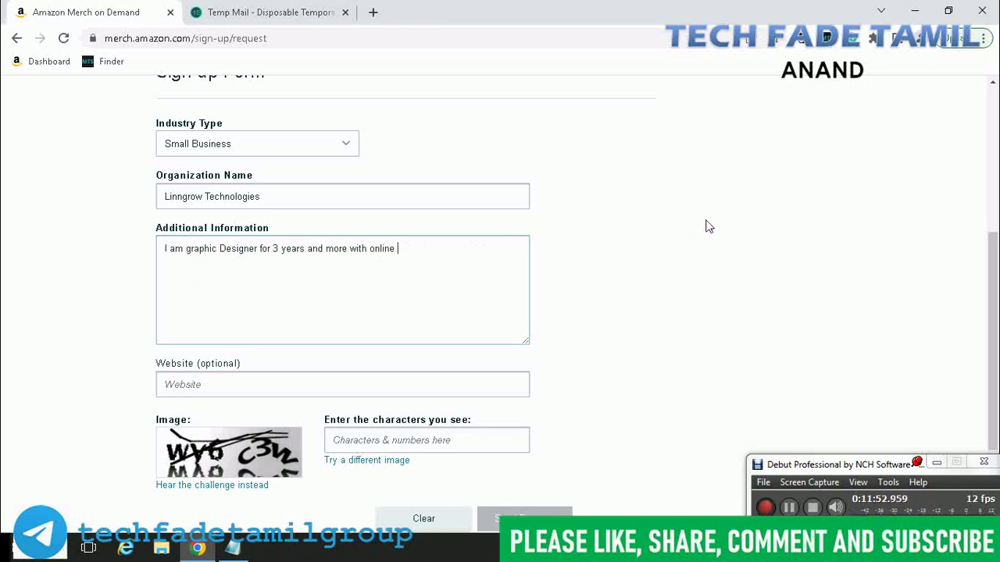
pyautogui.write(" client's project")
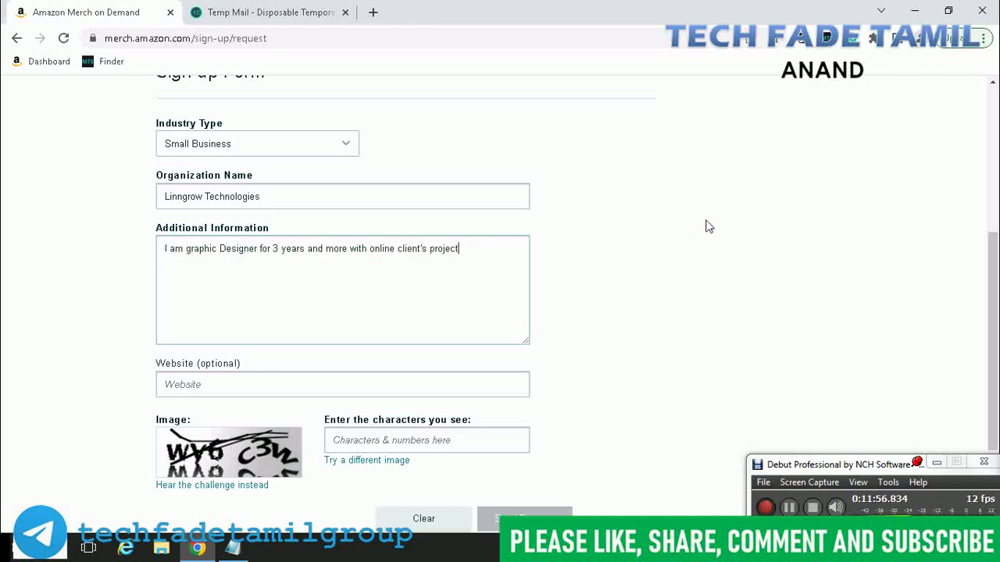
pyautogui.write('s')
# Step: Add a second line to the additional information: "I can handle more project with 100% accuracy and fastest deadline"
pyautogui.press('Return')
pyautogui.write('I have')
pyautogui.press('BackSpace')
pyautogui.write('can handle more ')
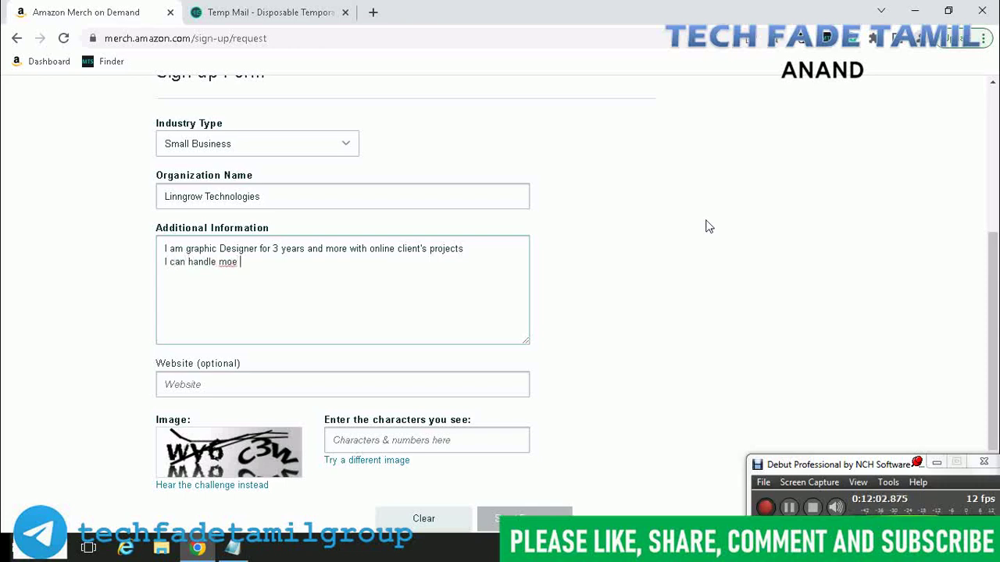
pyautogui.write('project with 100% accuracy and')
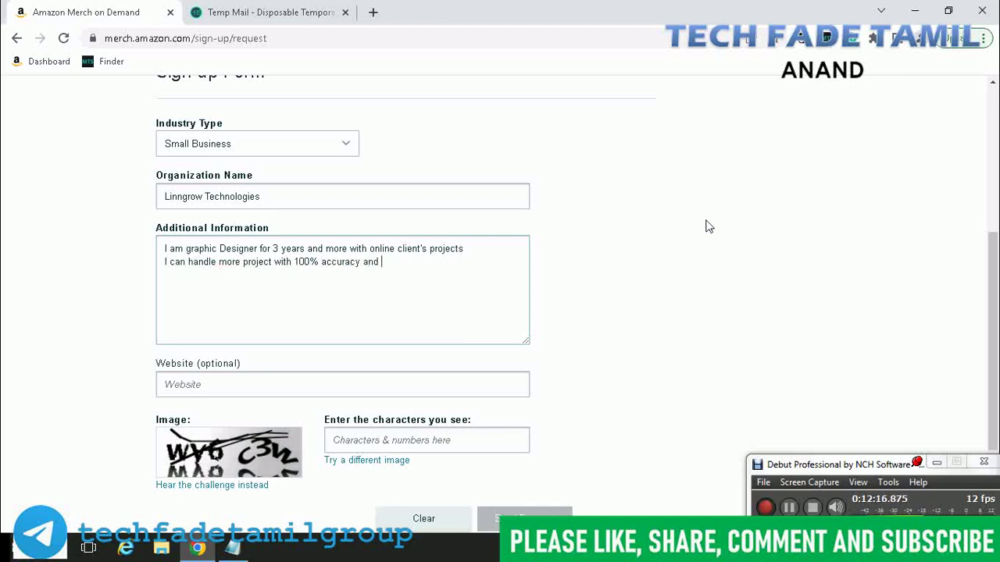
pyautogui.write('ast')
pyautogui.write(' faste')
pyautogui.write('st deadline')
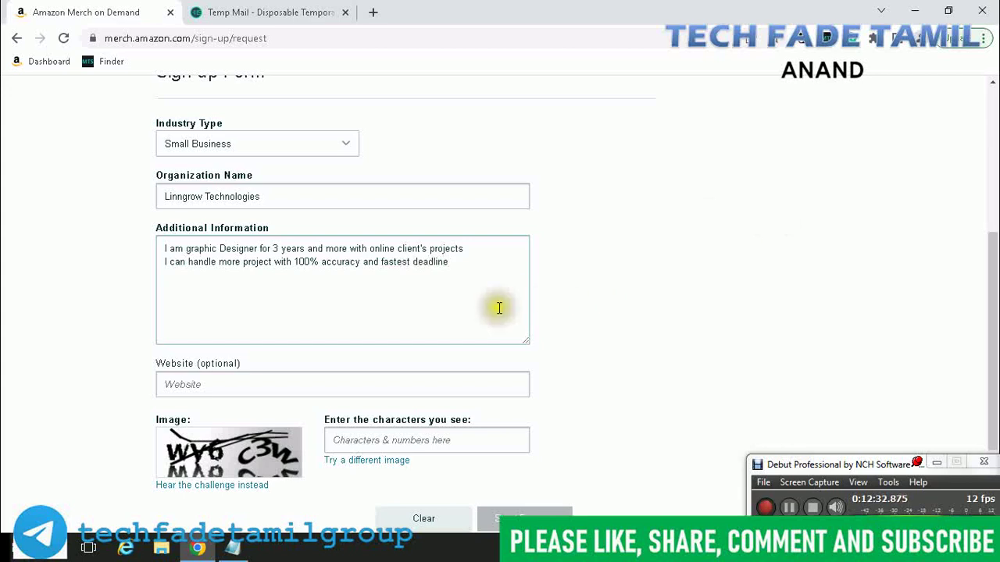
# Step: Remove the line break between the two lines of the additional information
pyautogui.scroll(-2, 643, 284)
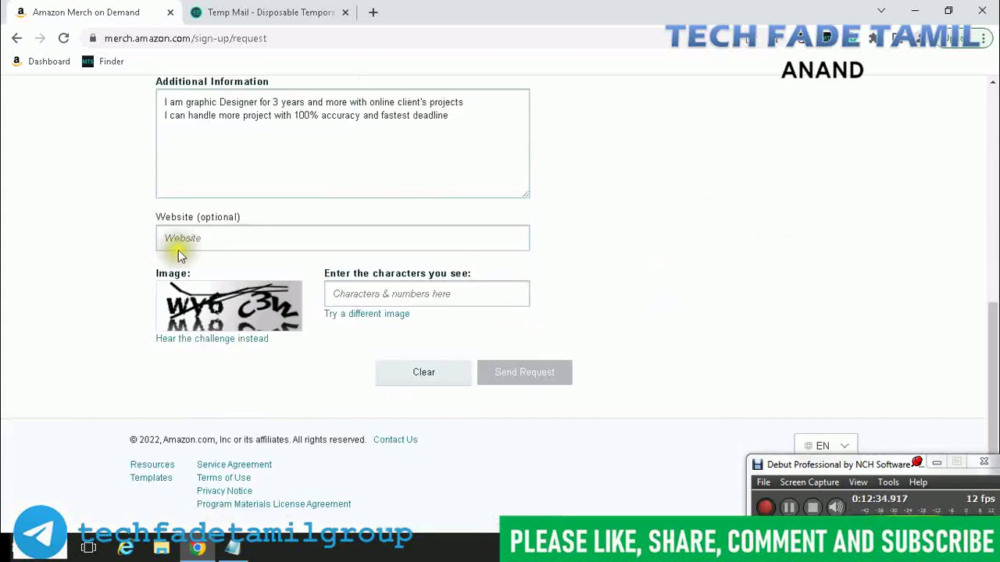
pyautogui.press('Home')
pyautogui.press('BackSpace')
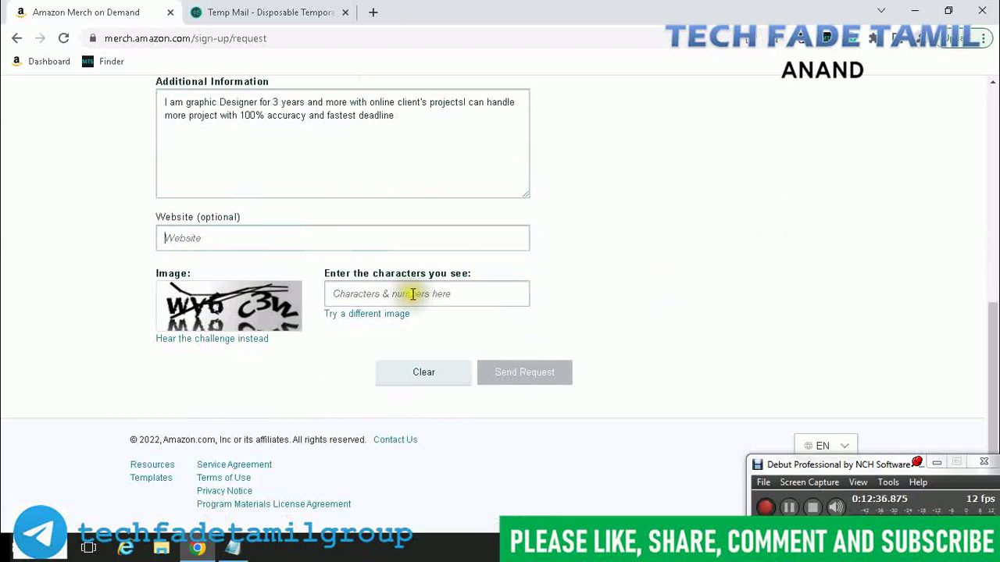
# Step: Enter the verification characters from the challenge image and send the sign-up request
pyautogui.write('wy6c3')
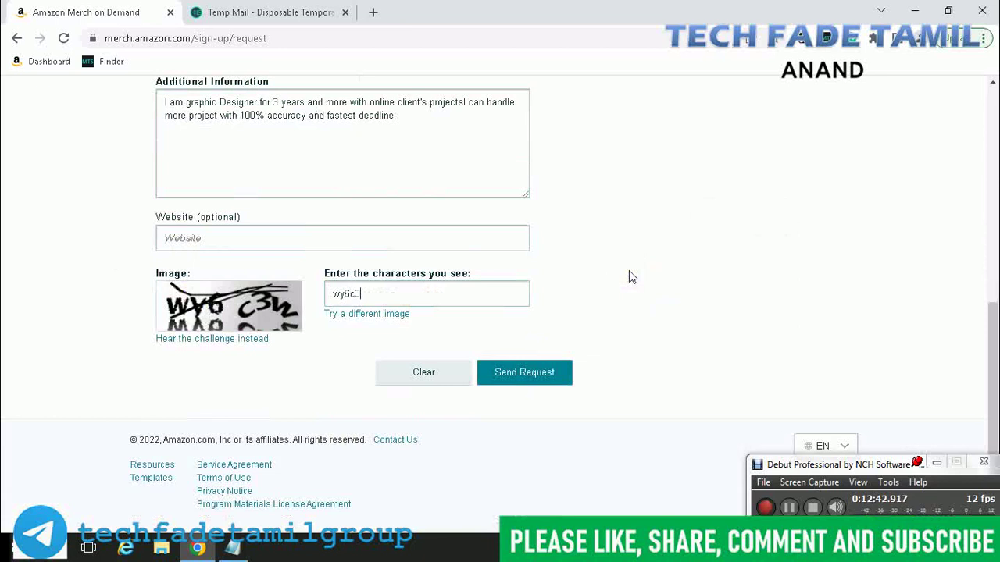
pyautogui.write('w')
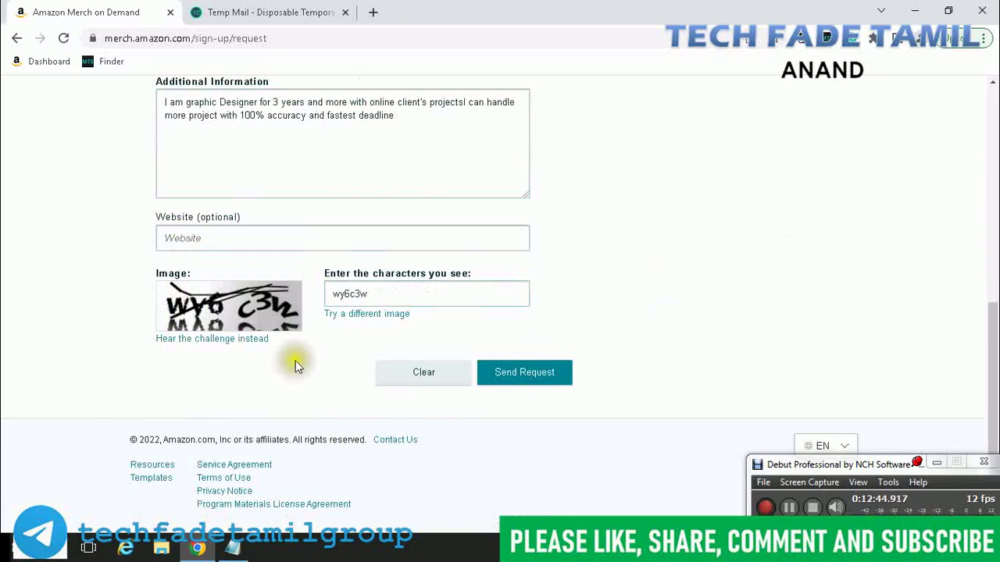
pyautogui.click(512, 373)
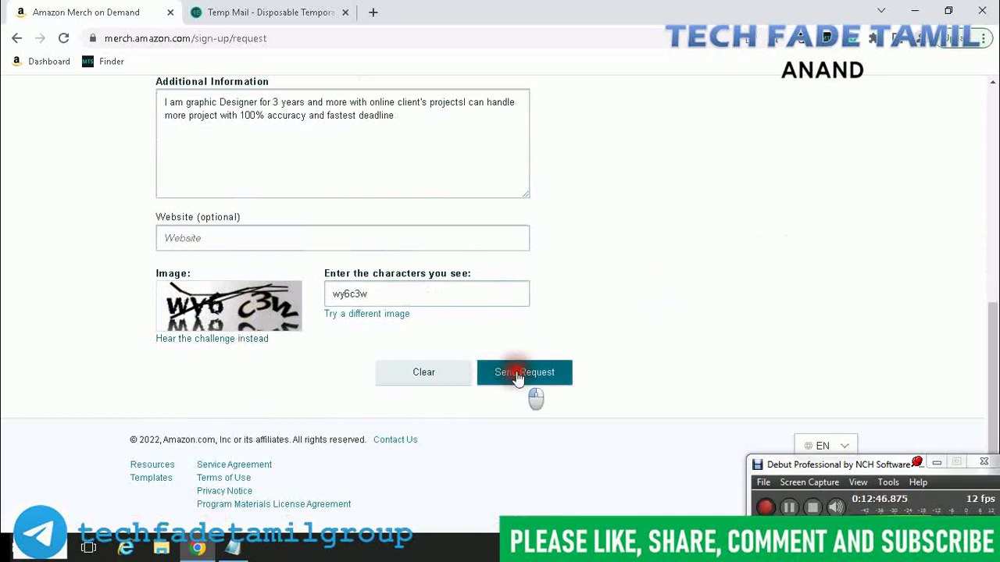
# Step: Read the request submission page, checking the average review time and the guidance for the waiting period
pyautogui.scroll(3, 662, 357)
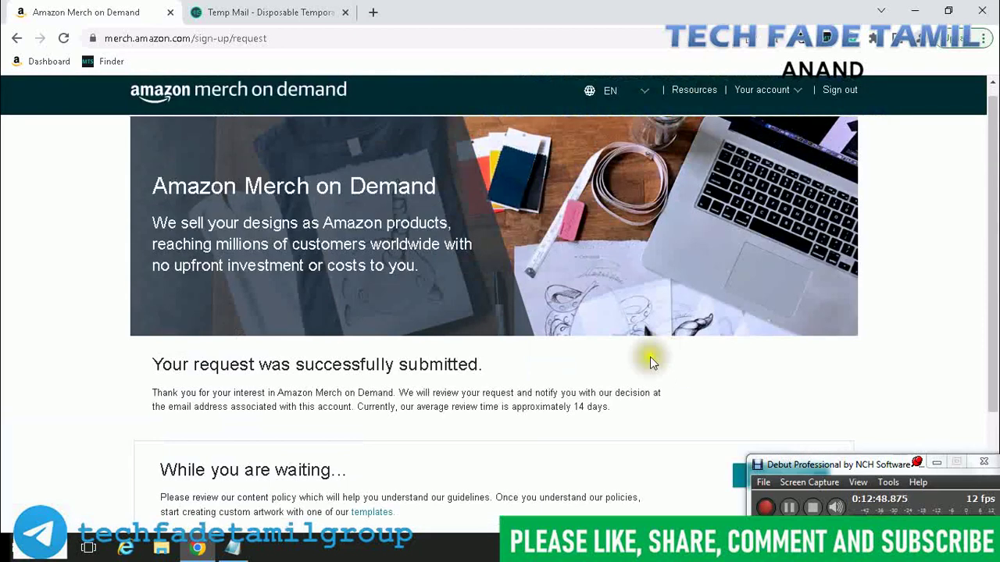
pyautogui.scroll(-2, 656, 375)
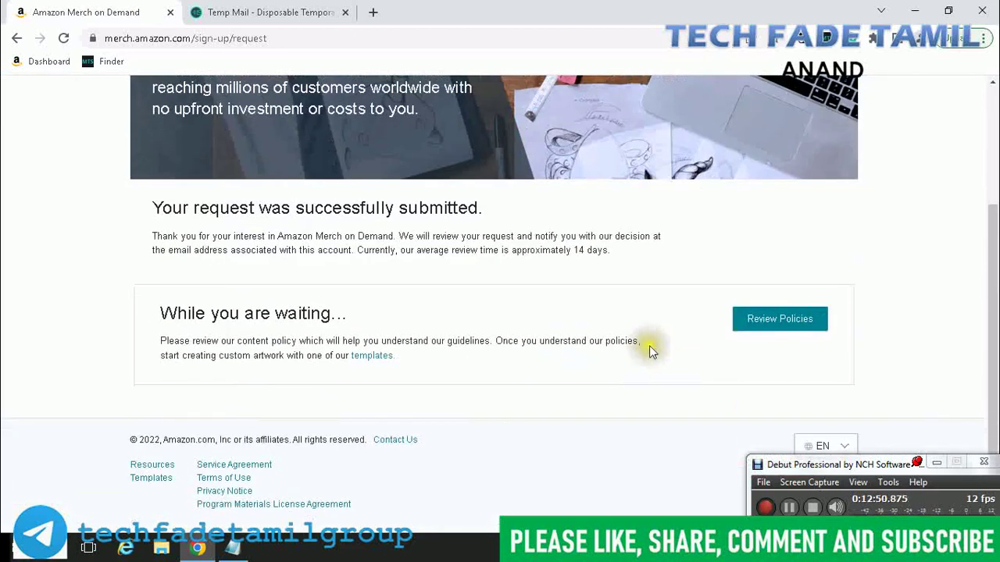
pyautogui.scroll(3, 694, 284)
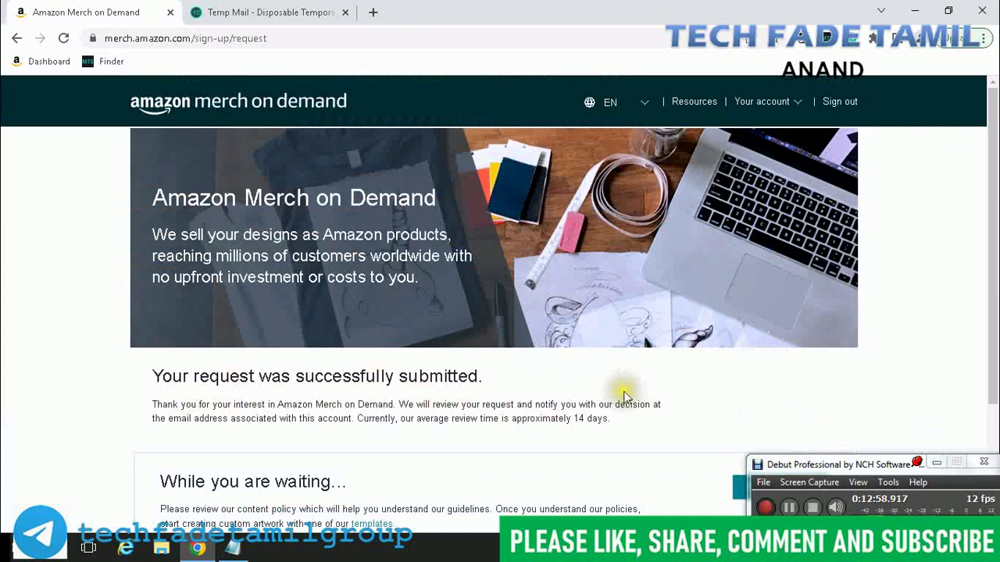
pyautogui.scroll(-2, 625, 395)
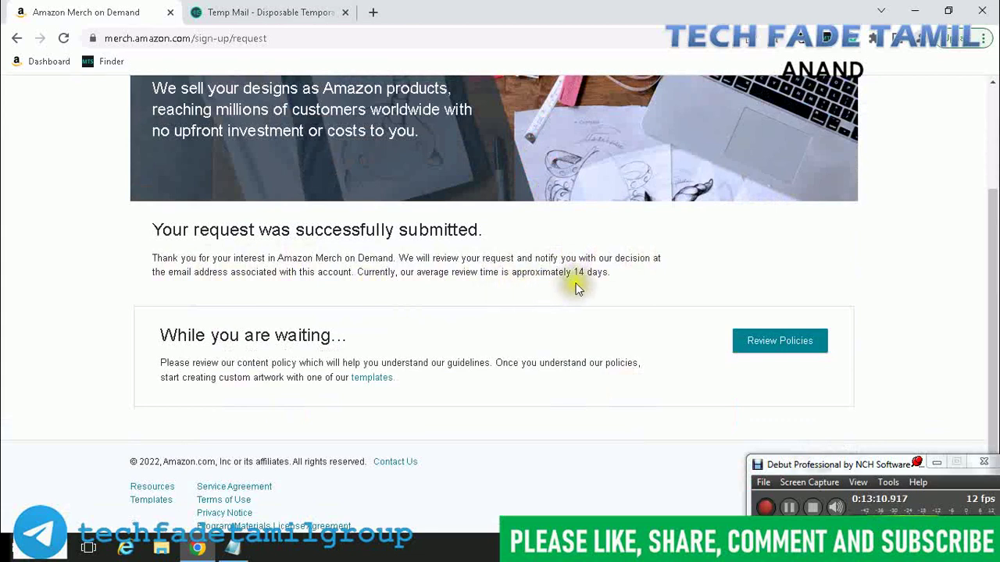
pyautogui.moveTo(574, 272); pyautogui.dragTo(633, 282)
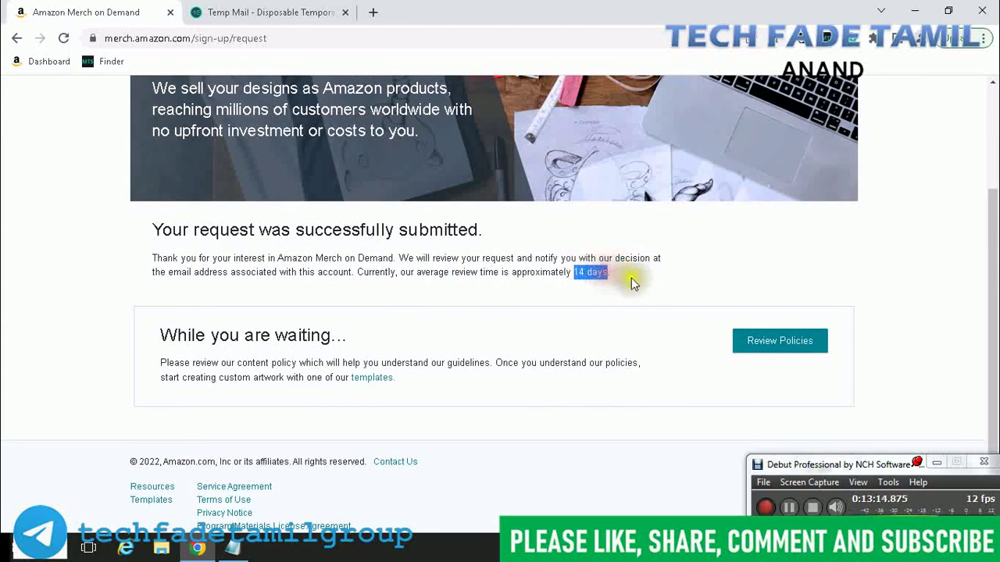
# Step: Recheck the submission confirmation for how the decision is notified and how long the average review takes
pyautogui.click(619, 305)
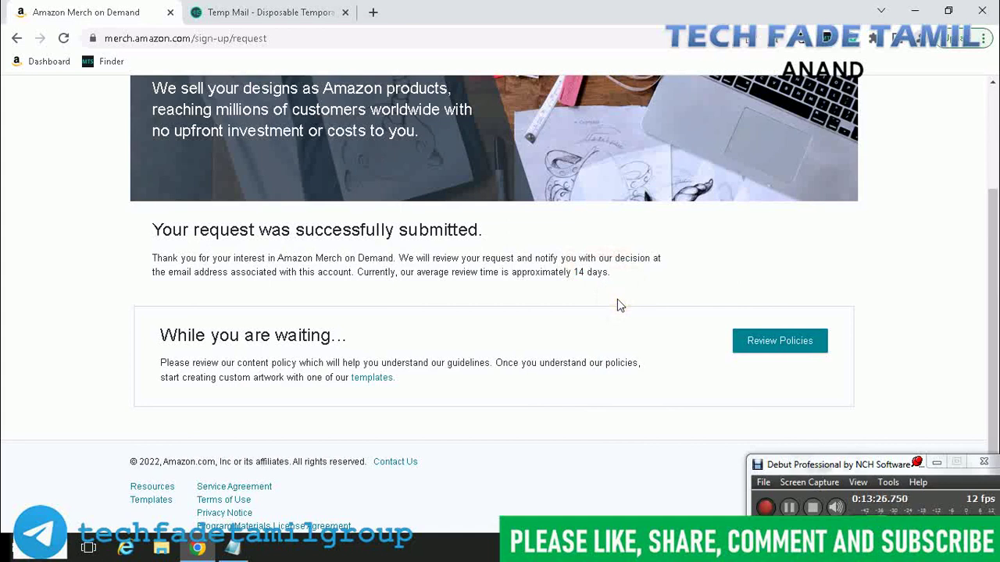
pyautogui.click(595, 272)
pyautogui.doubleClick(595, 272)
pyautogui.click(615, 280)
pyautogui.scroll(2, 618, 292)
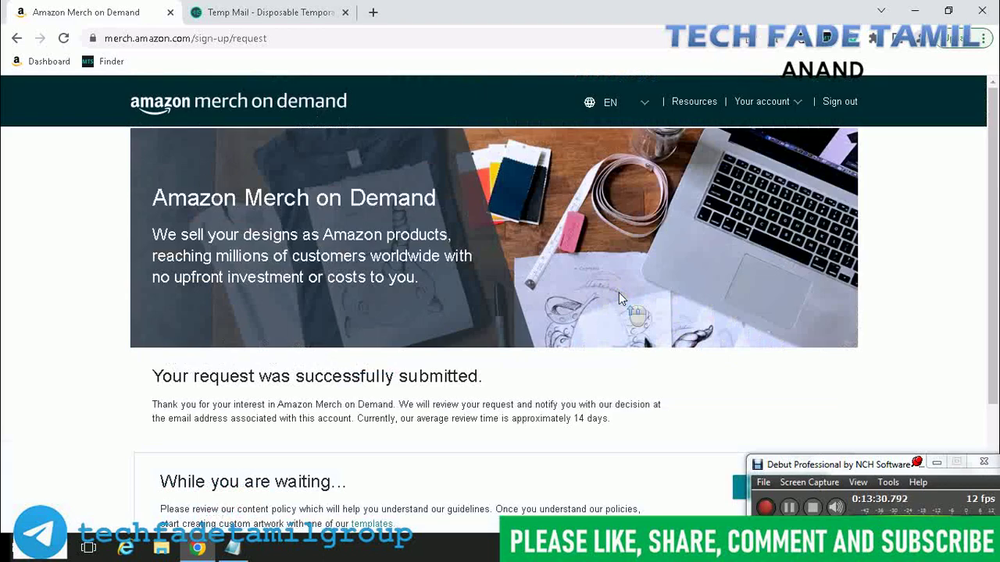
pyautogui.scroll(-2, 605, 346)
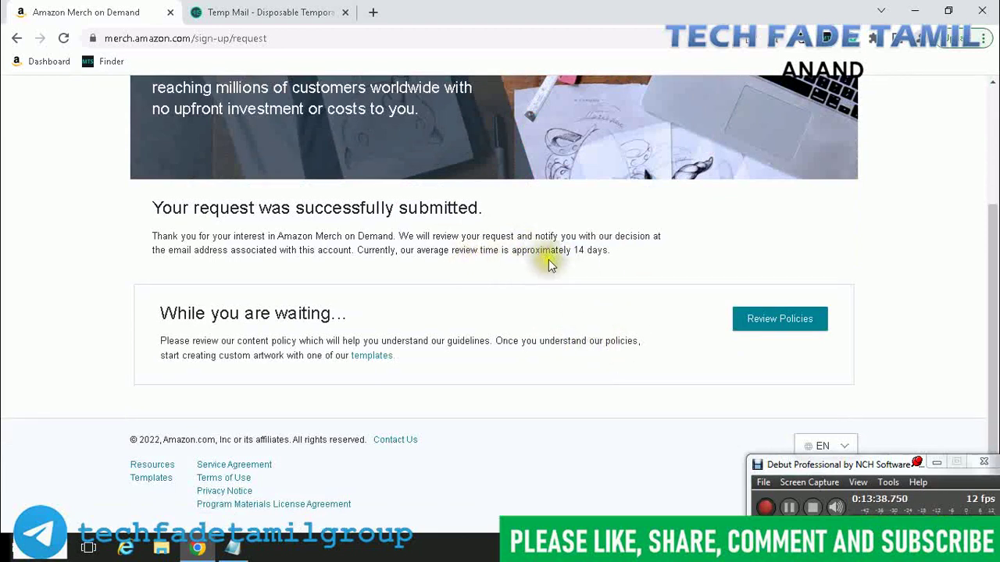
pyautogui.scroll(3, 599, 289)
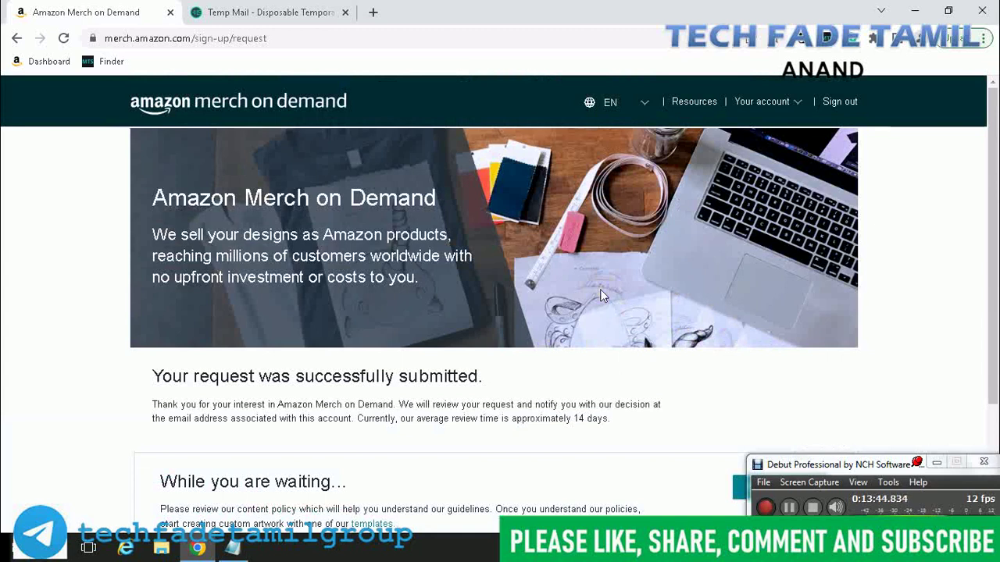
pyautogui.scroll(-2, 617, 317)
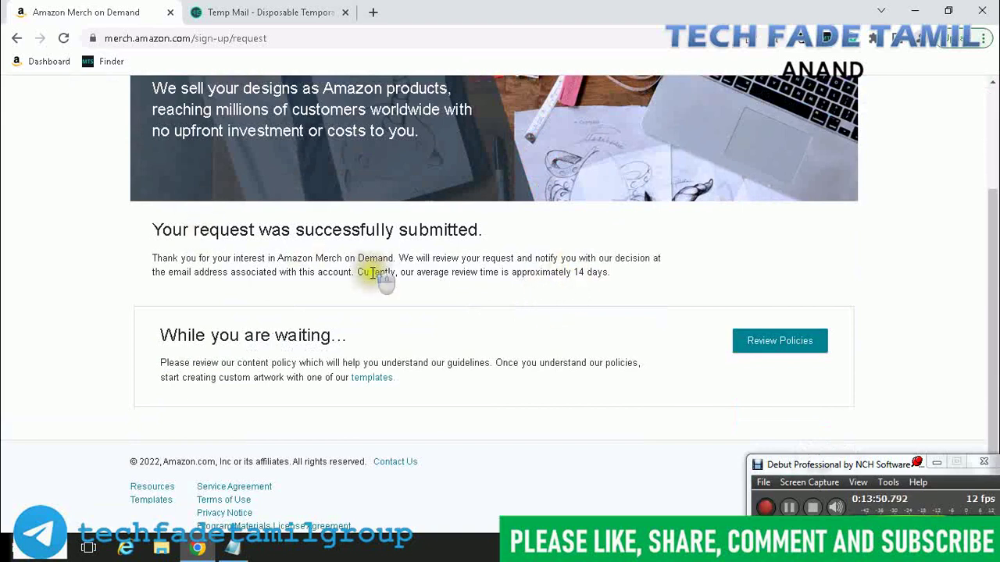
pyautogui.scroll(2, 406, 296)
pyautogui.moveTo(576, 422); pyautogui.dragTo(620, 431)
pyautogui.click(686, 404)
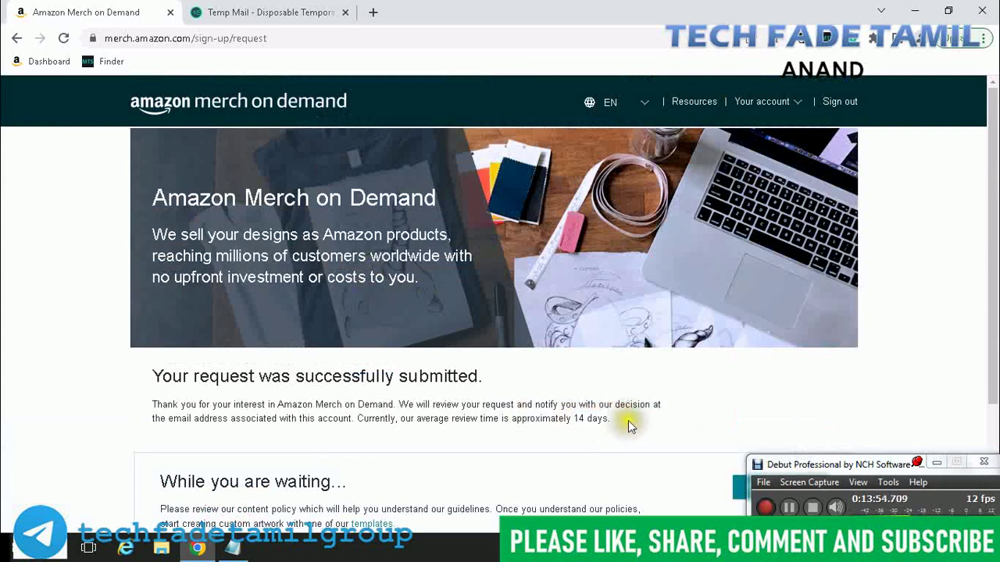
pyautogui.scroll(-2, 722, 410)
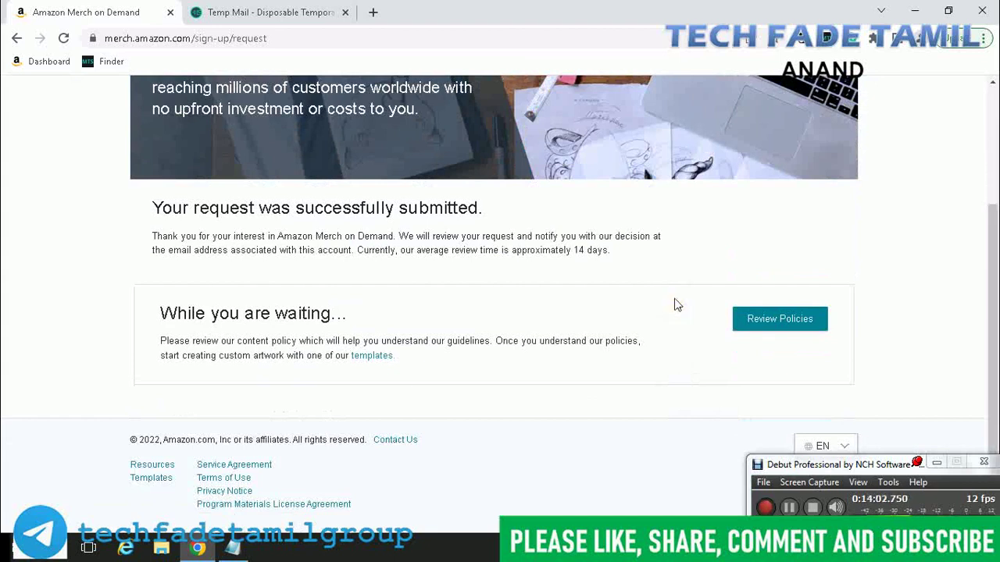
pyautogui.scroll(2, 695, 310)
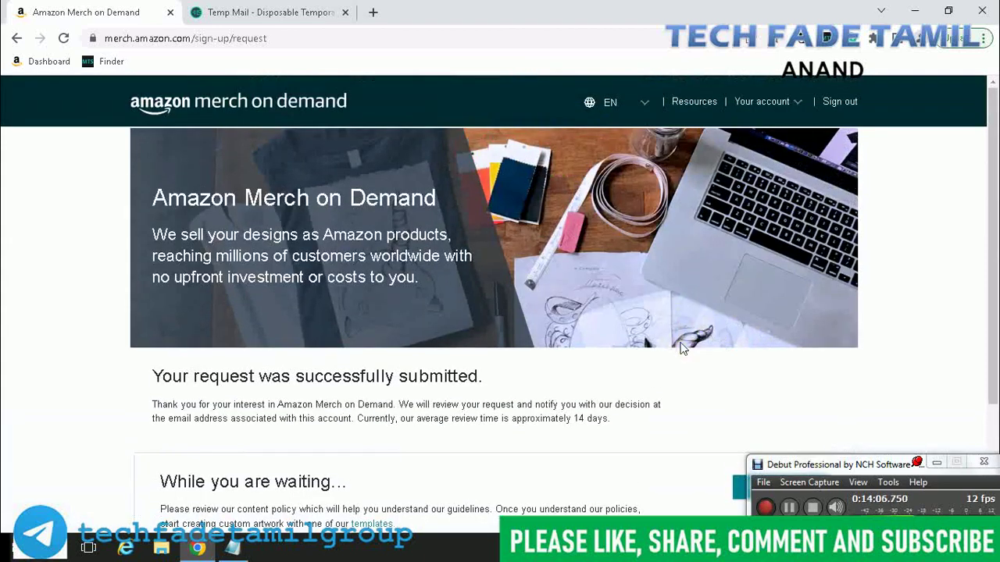
pyautogui.scroll(-2, 738, 341)
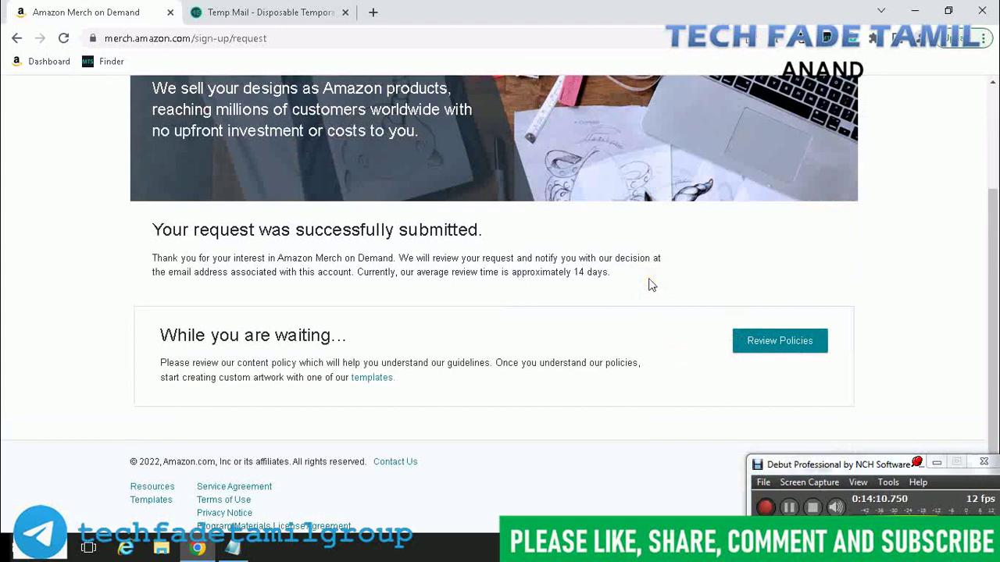
pyautogui.click(629, 303)
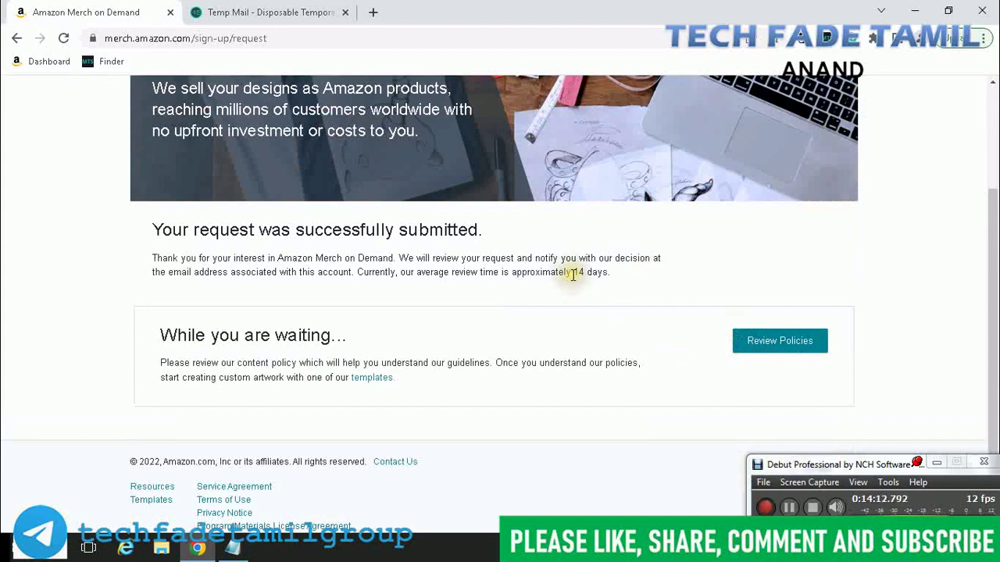
pyautogui.click(616, 273)
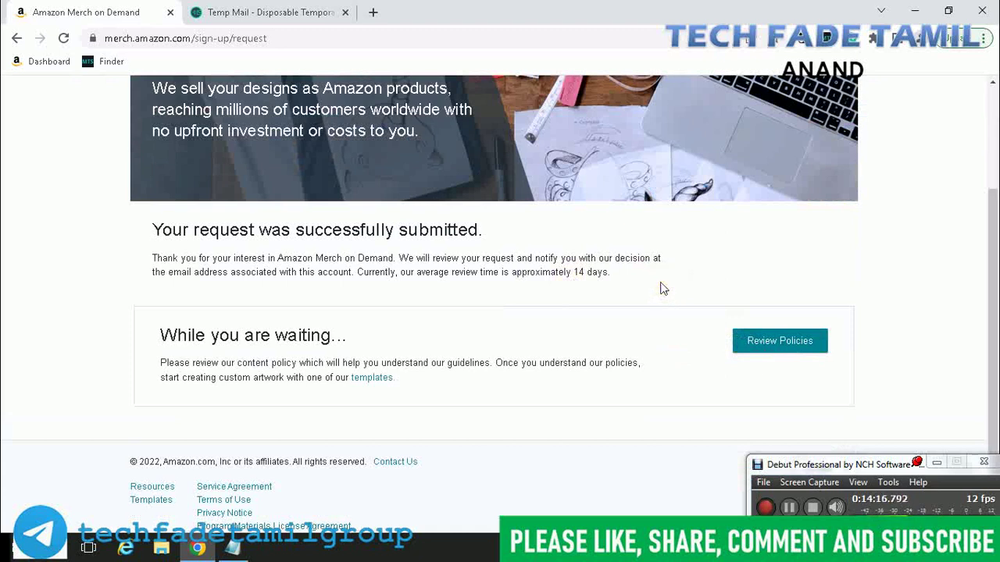
pyautogui.click(636, 344)
pyautogui.click(674, 275)
pyautogui.click(580, 286)
pyautogui.click(606, 248)
pyautogui.scroll(3, 610, 263)
pyautogui.click(696, 265)
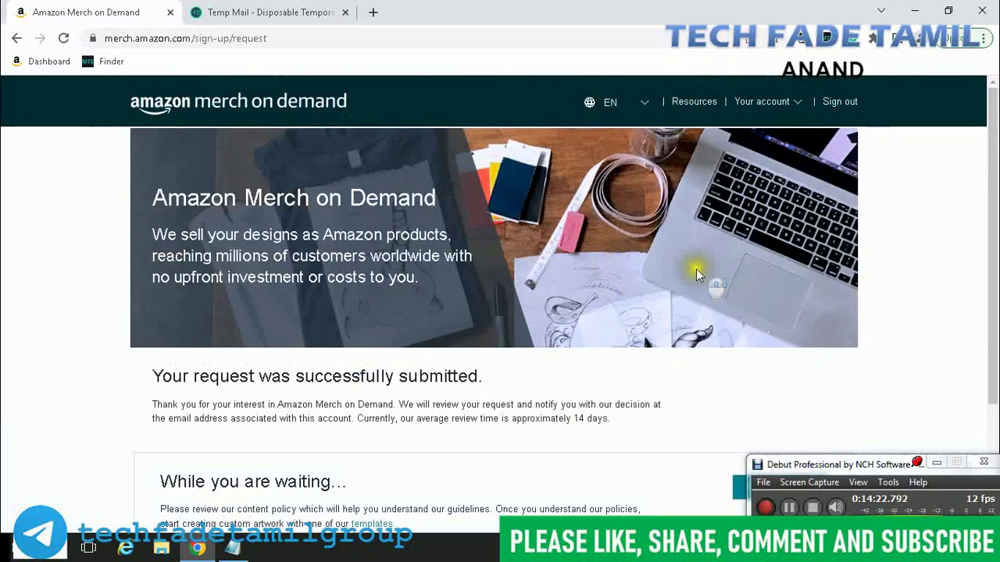
pyautogui.scroll(-2, 696, 264)
pyautogui.click(706, 269)
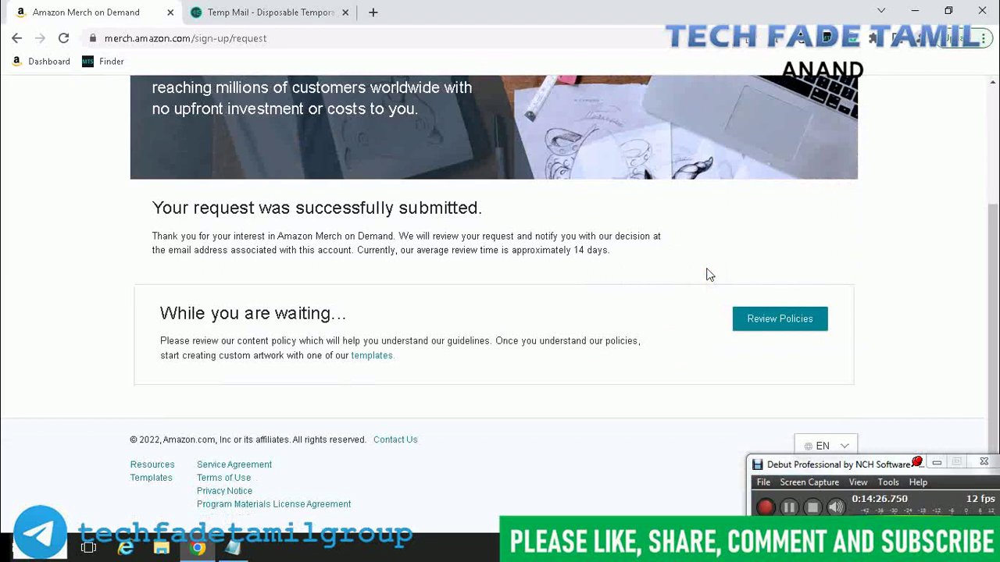
pyautogui.scroll(2, 706, 270)
pyautogui.click(435, 304)
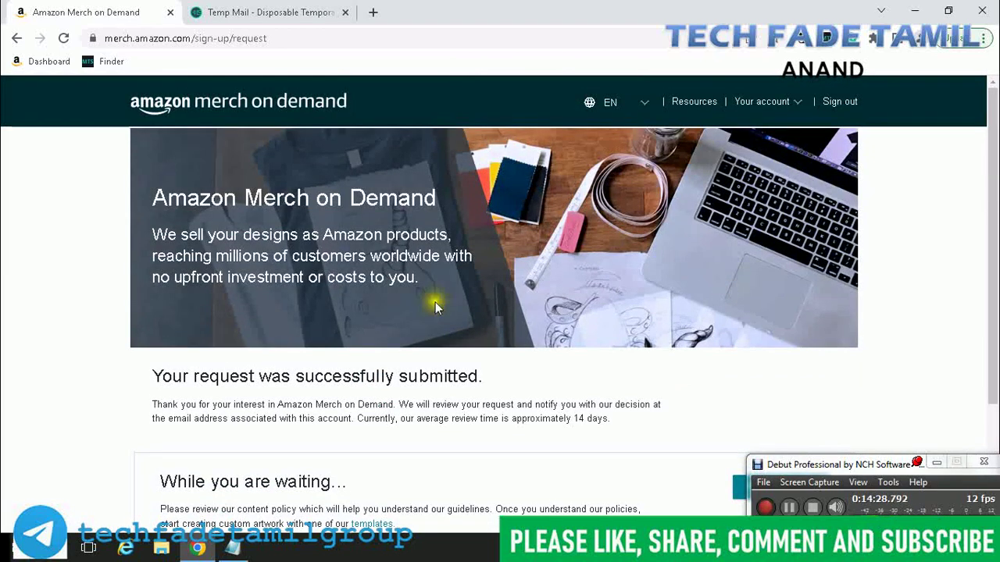
pyautogui.click(525, 285)
pyautogui.scroll(-2, 712, 316)
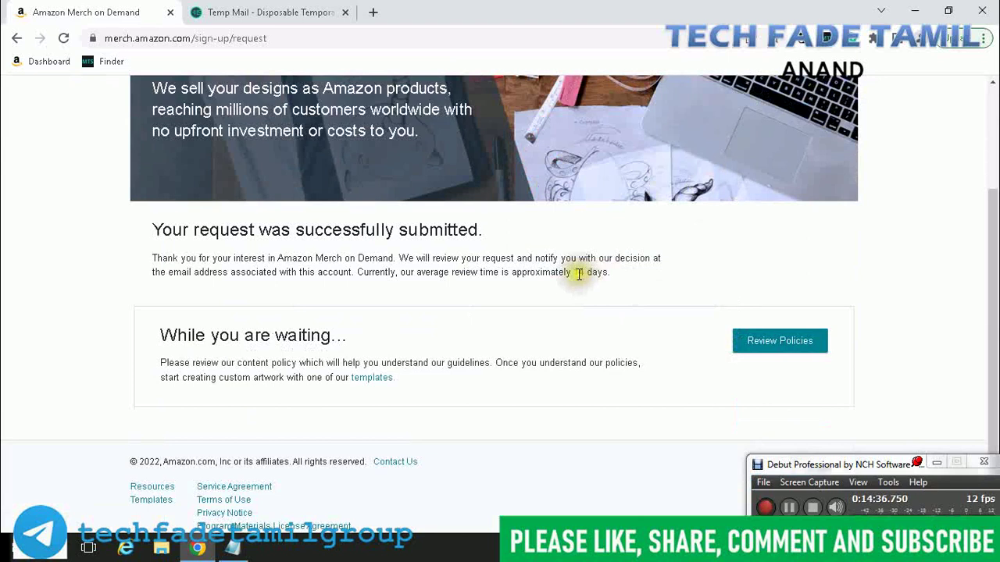
pyautogui.scroll(-1, 773, 288)
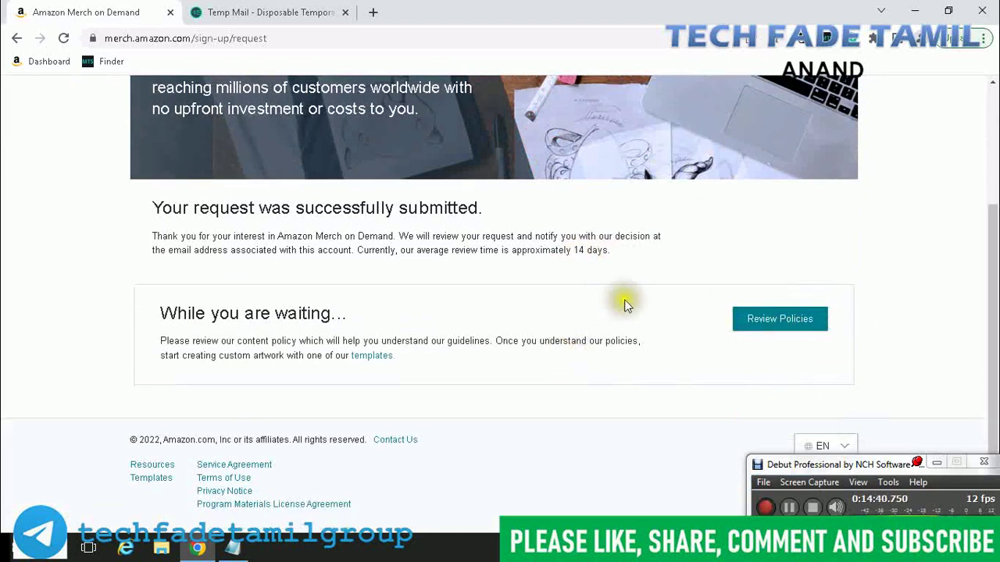
pyautogui.moveTo(576, 249); pyautogui.dragTo(603, 250)
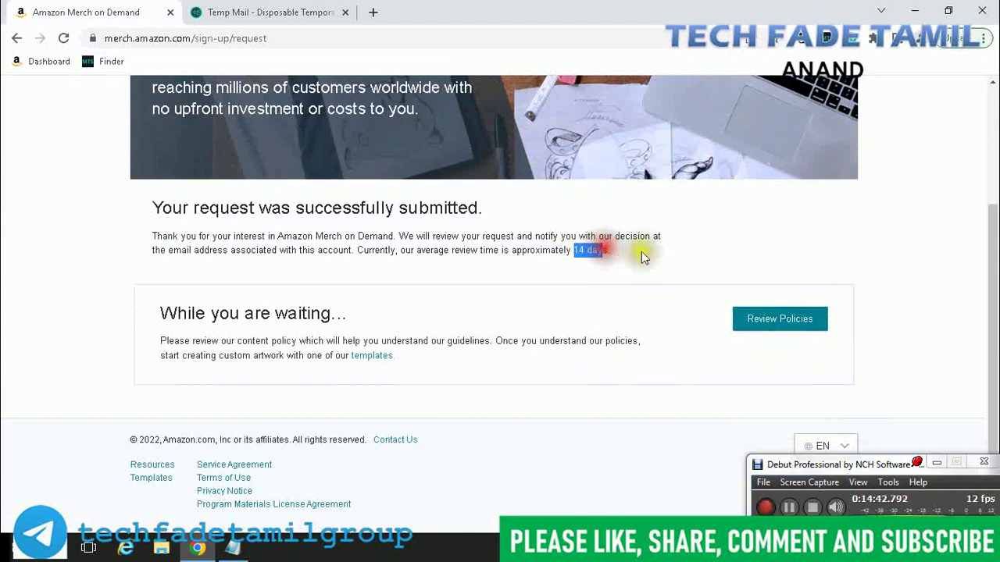
pyautogui.click(680, 268)
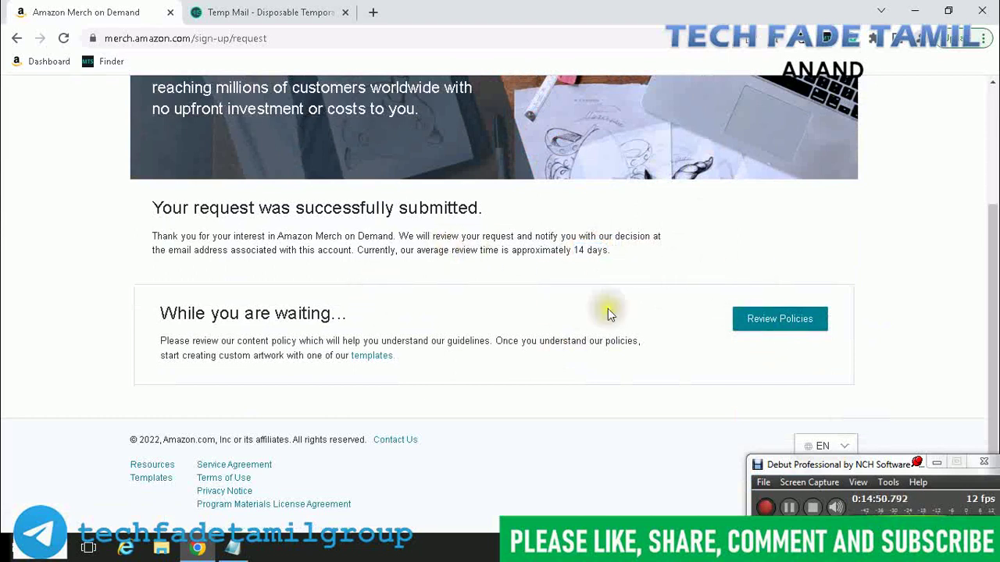
pyautogui.scroll(2, 608, 309)
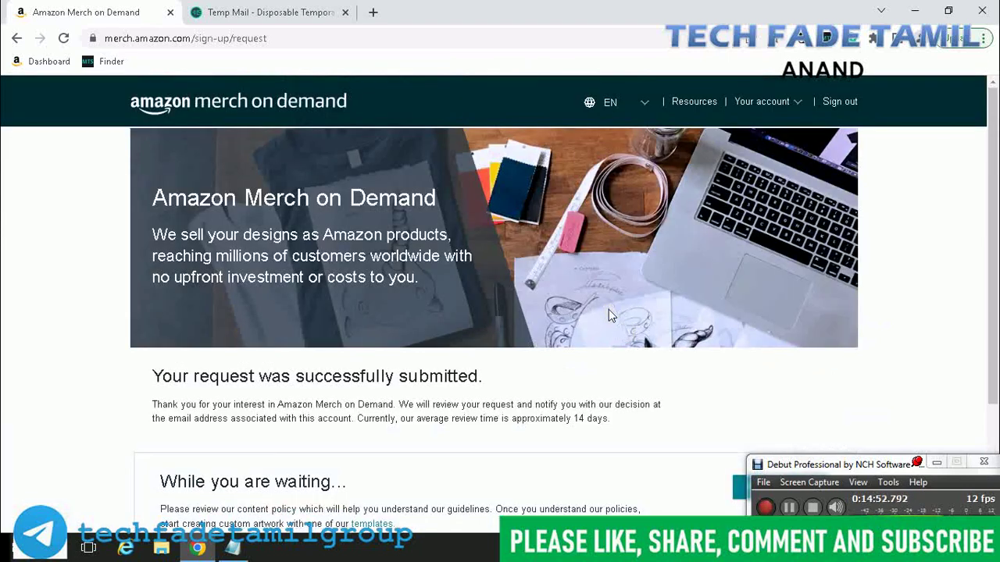
pyautogui.scroll(-2, 608, 310)
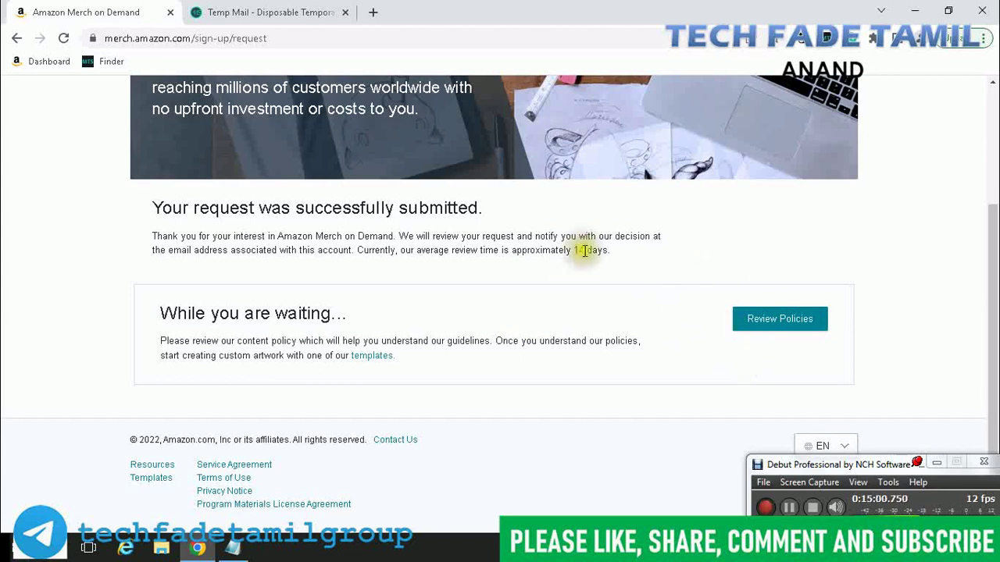
pyautogui.moveTo(576, 250); pyautogui.dragTo(631, 265)
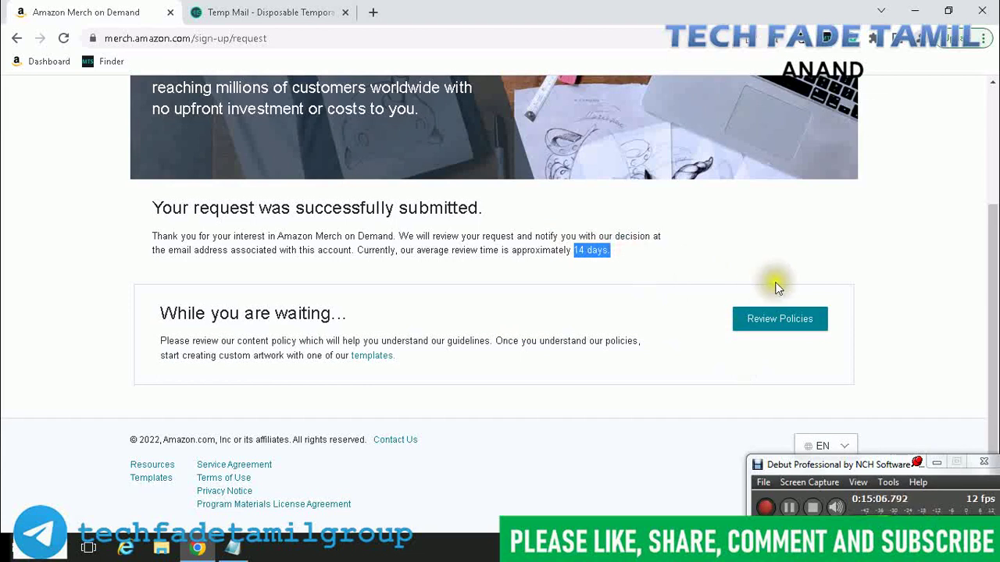
# Step: Open the content policies and examine the rules on infringing, offensive and other content that is not allowed
pyautogui.scroll(2, 769, 278)
pyautogui.scroll(-2, 888, 324)
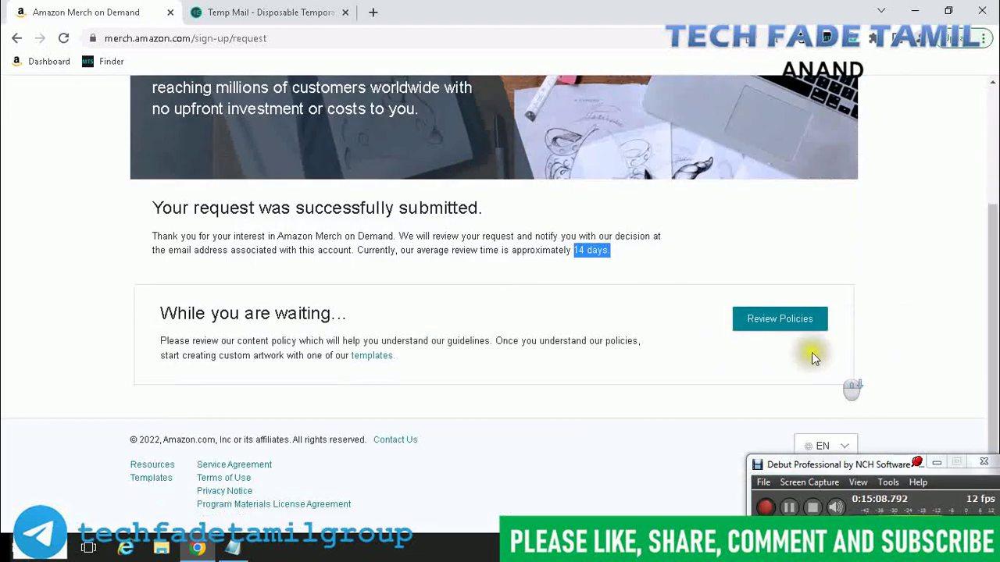
pyautogui.click(799, 328)
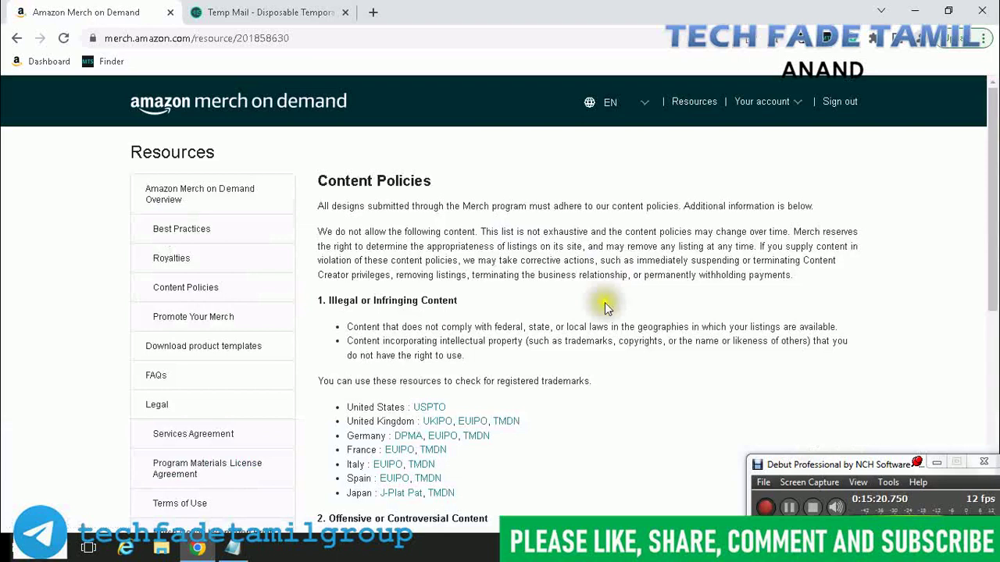
pyautogui.scroll(-5, 679, 346)
pyautogui.scroll(2, 677, 341)
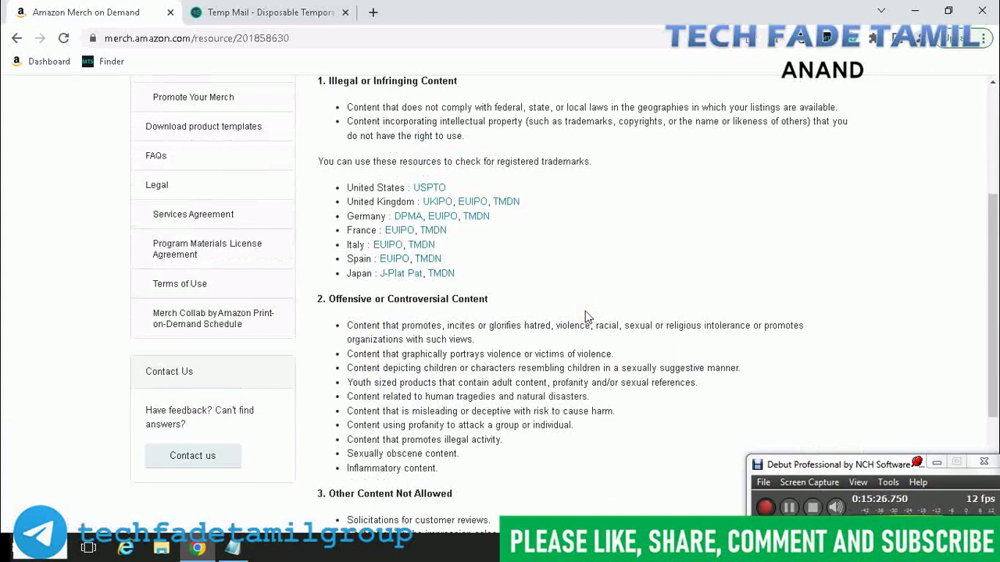
pyautogui.scroll(-3, 586, 312)
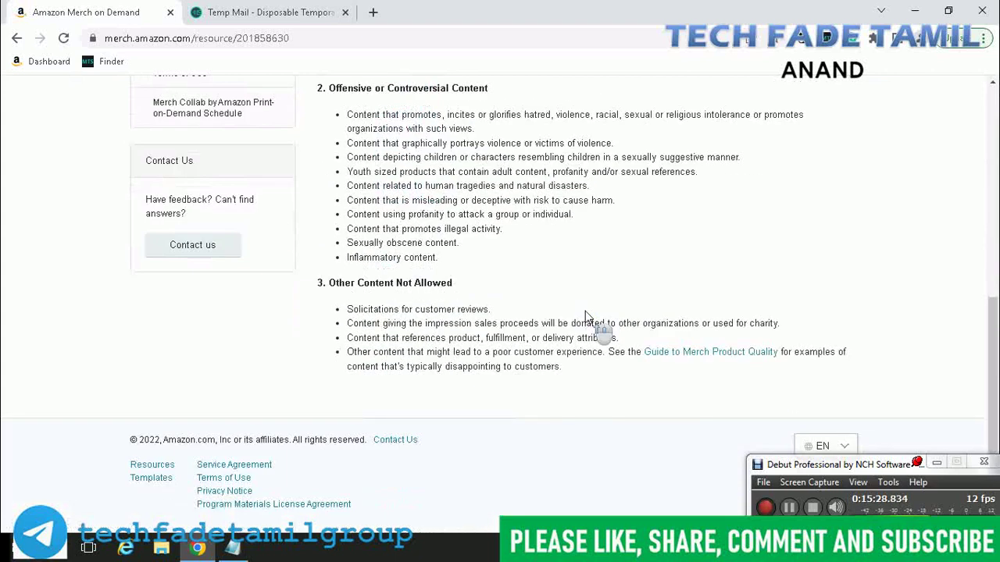
pyautogui.scroll(5, 585, 312)
# Step: Open the product templates resource and examine the artwork requirements, print dimensions and download options for shirts, hoodies and PopSockets grips
pyautogui.click(244, 282)
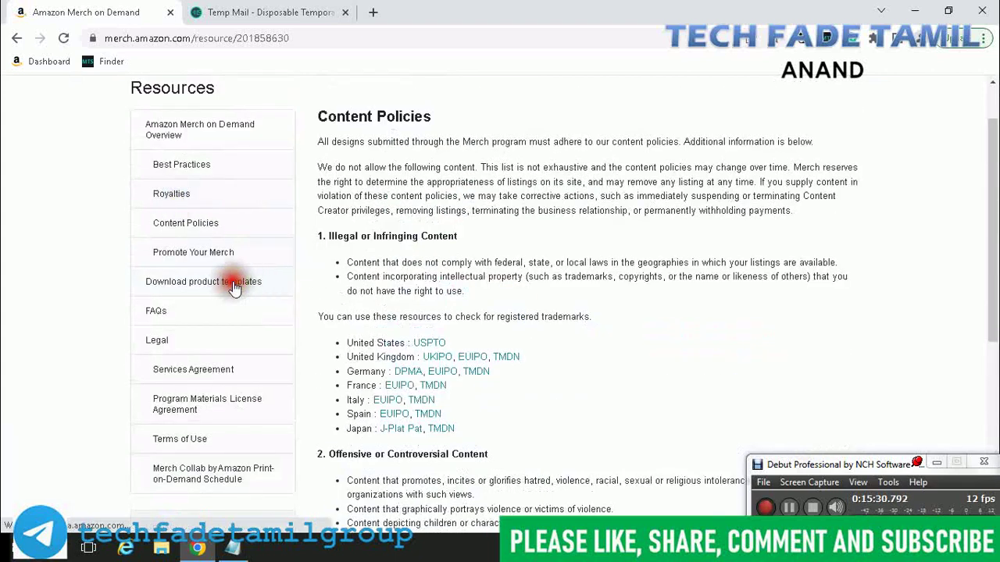
pyautogui.scroll(-4, 852, 306)
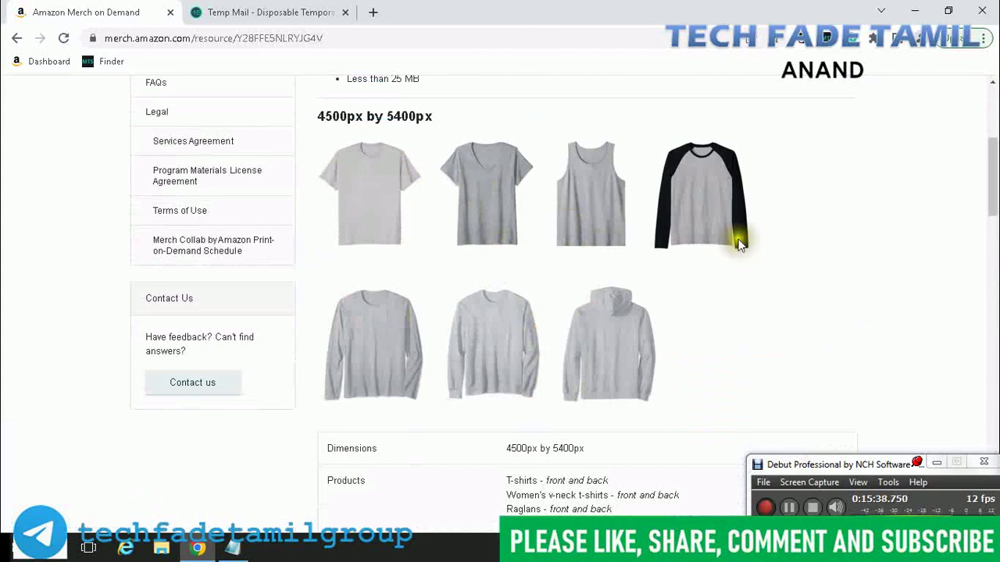
pyautogui.scroll(-1, 742, 310)
pyautogui.scroll(-7, 742, 311)
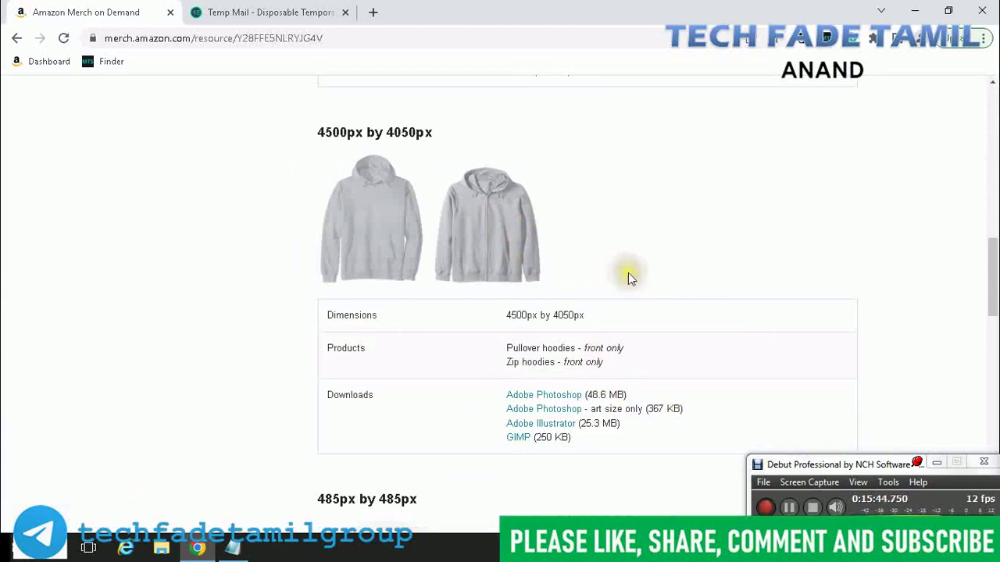
pyautogui.scroll(5, 855, 309)
pyautogui.scroll(6, 855, 308)
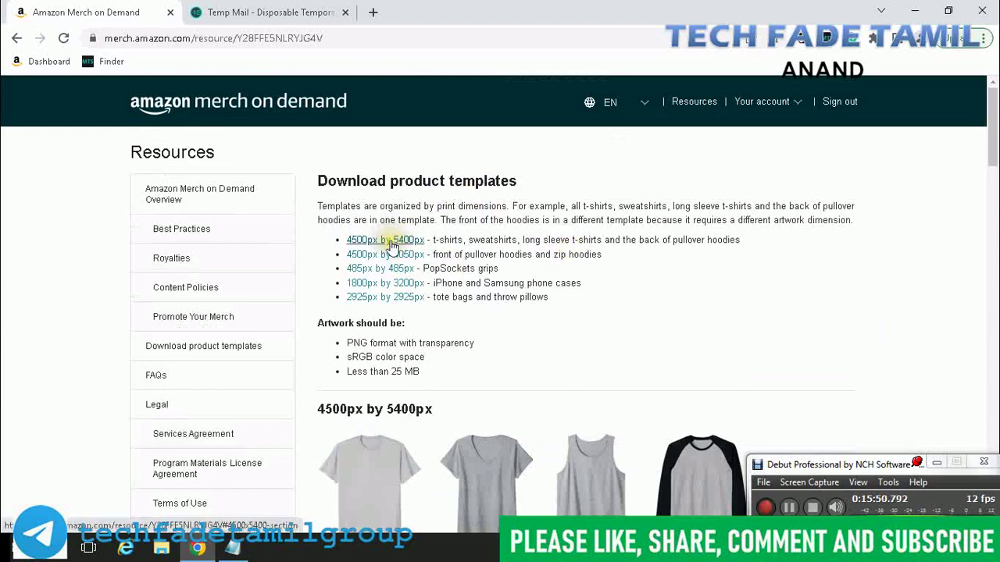
pyautogui.scroll(-3, 697, 299)
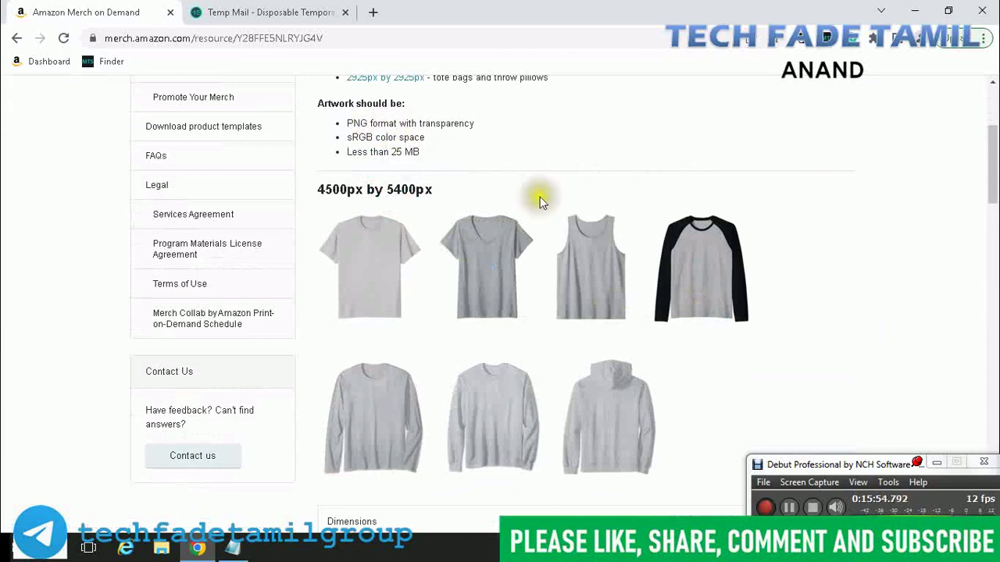
pyautogui.scroll(-3, 798, 277)
pyautogui.scroll(-6, 798, 278)
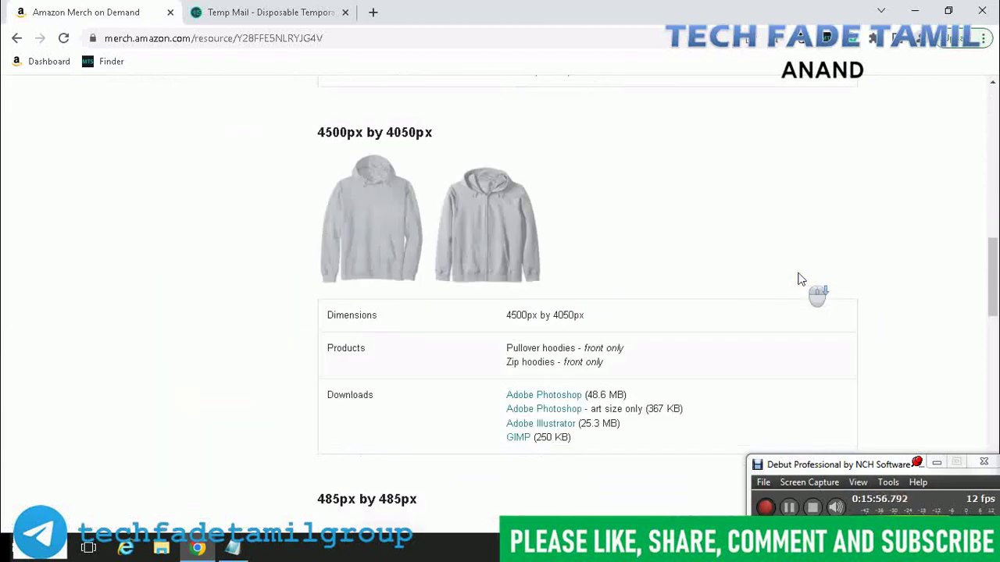
pyautogui.scroll(-3, 799, 278)
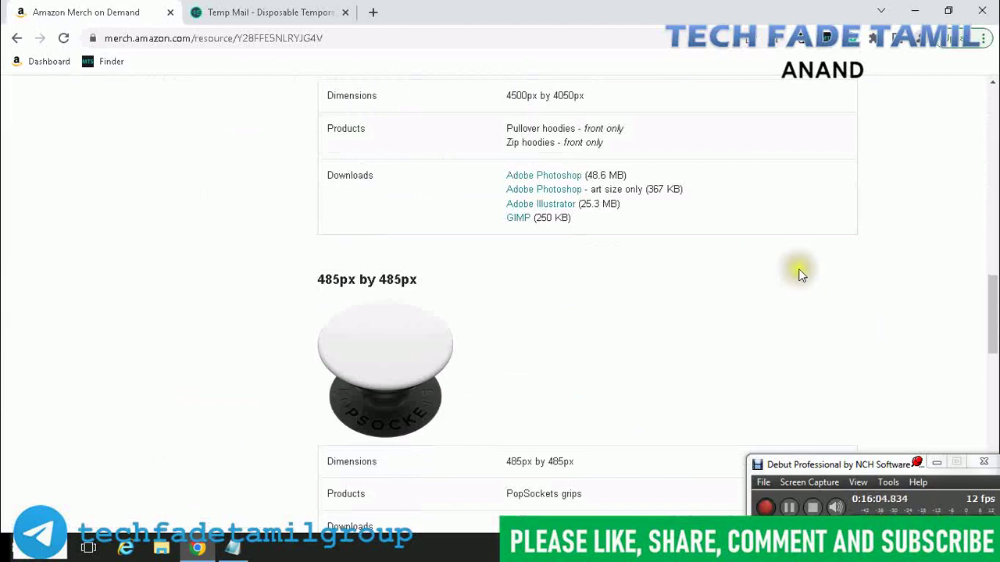
pyautogui.click(797, 265)
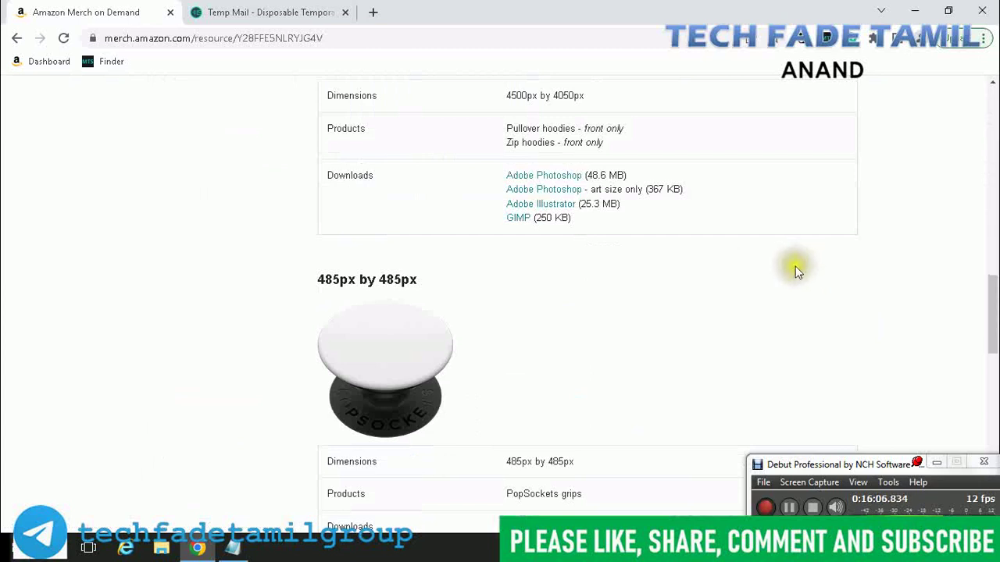
pyautogui.moveTo(781, 281)
pyautogui.mouseDown()
pyautogui.moveTo(745, 314)
pyautogui.moveTo(731, 314)
pyautogui.mouseUp()
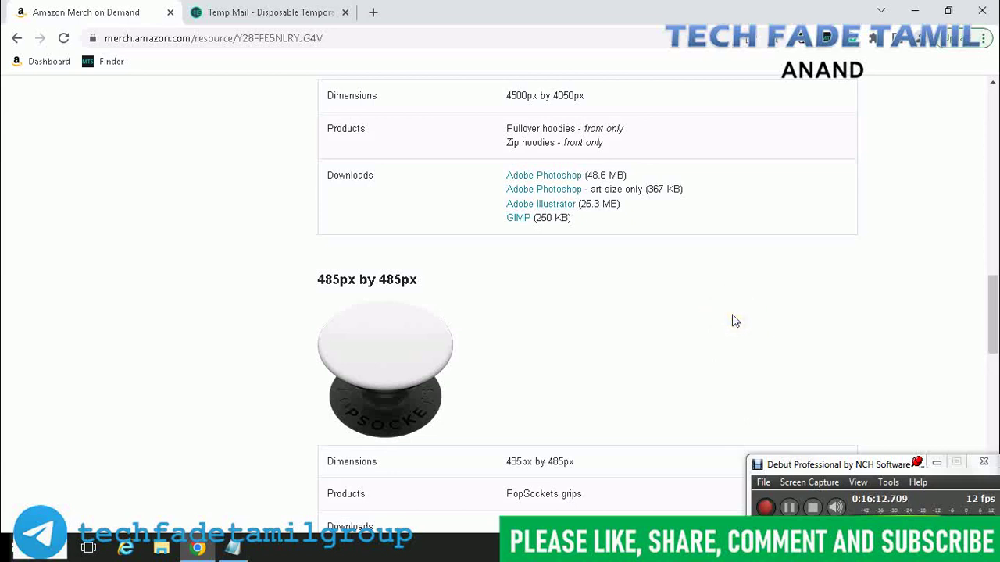
pyautogui.moveTo(696, 311); pyautogui.dragTo(720, 303)
pyautogui.click(755, 324)
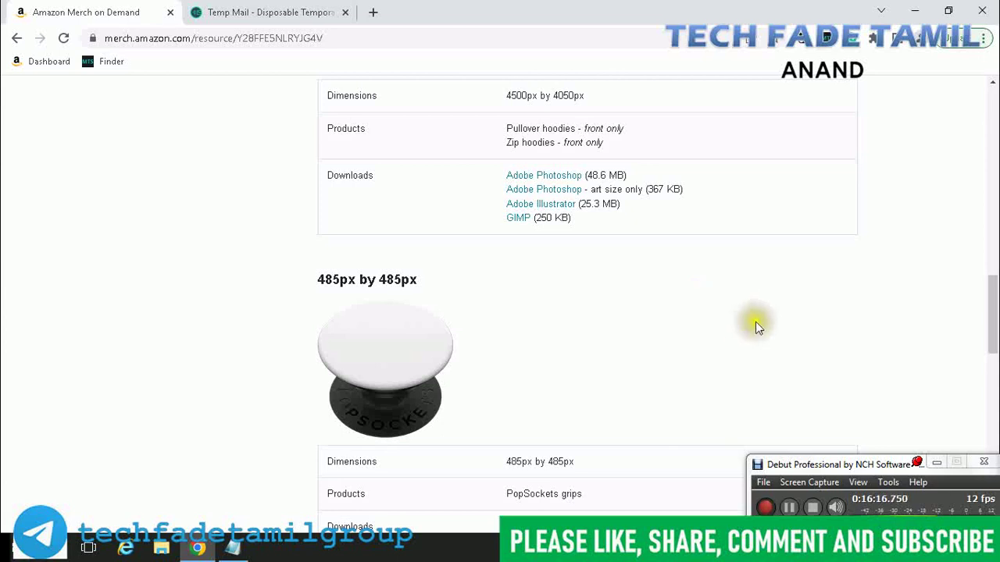
# Step: Review the template overview and artwork requirements, and examine the download options for the 4500px by 5400px apparel templates
pyautogui.scroll(10, 762, 326)
pyautogui.scroll(2, 765, 332)
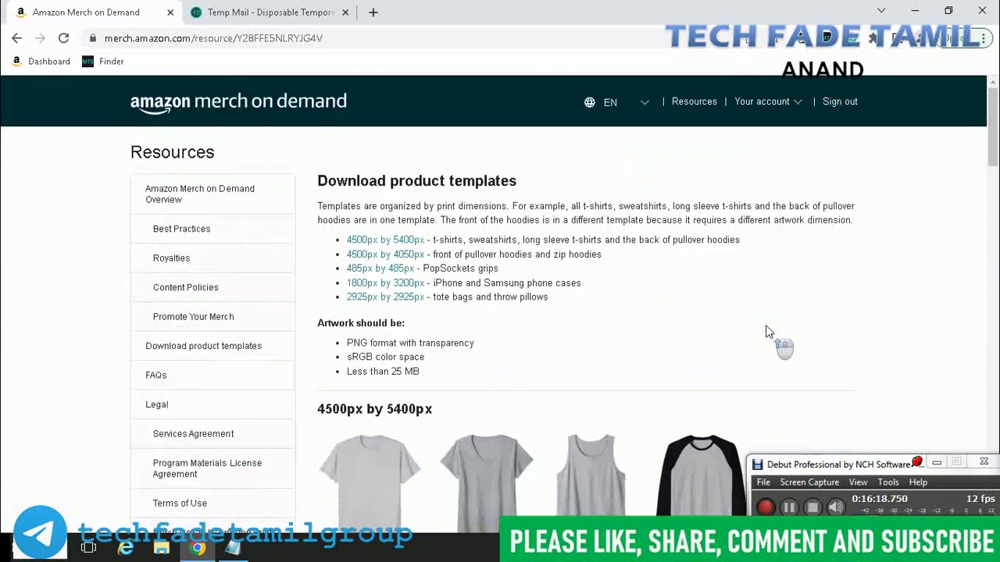
pyautogui.moveTo(723, 311)
pyautogui.mouseDown()
pyautogui.moveTo(598, 255)
pyautogui.moveTo(754, 281)
pyautogui.mouseUp()
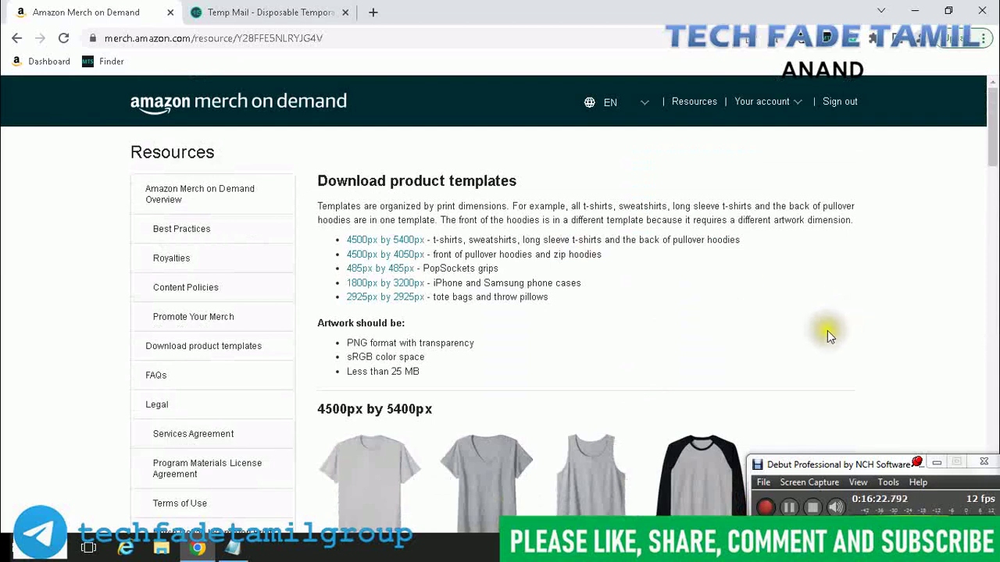
pyautogui.scroll(-8, 816, 331)
pyautogui.scroll(-2, 713, 305)
pyautogui.scroll(2, 687, 314)
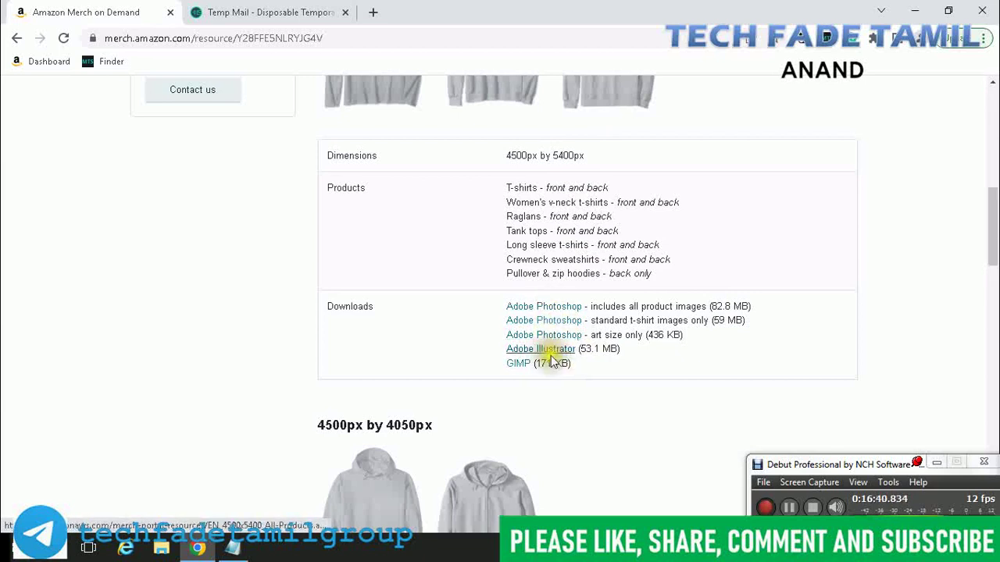
# Step: Examine the print dimensions and download options for the PopSockets grip, phone case, tote bag and throw pillow templates
pyautogui.scroll(-6, 861, 399)
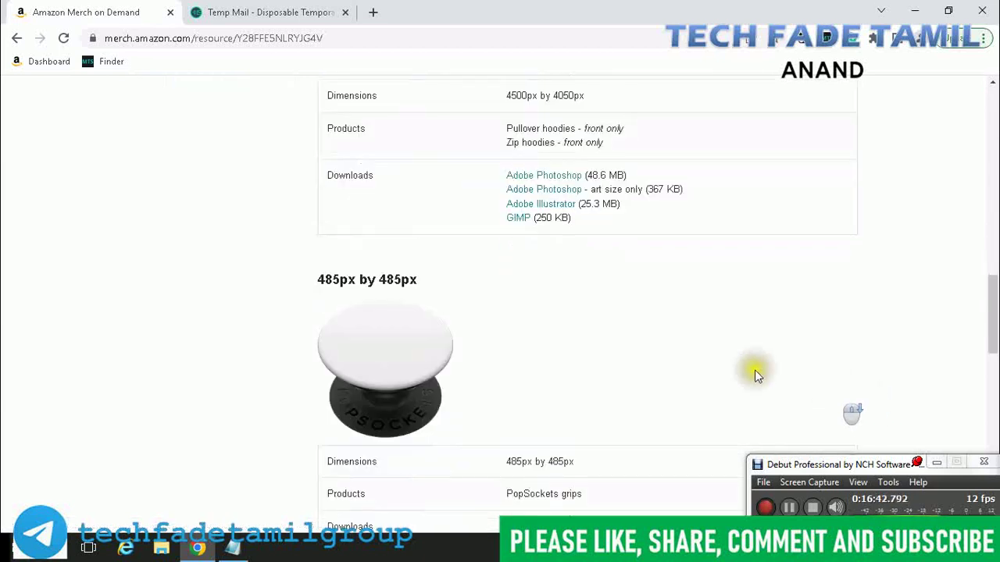
pyautogui.scroll(-4, 758, 313)
pyautogui.scroll(2, 756, 311)
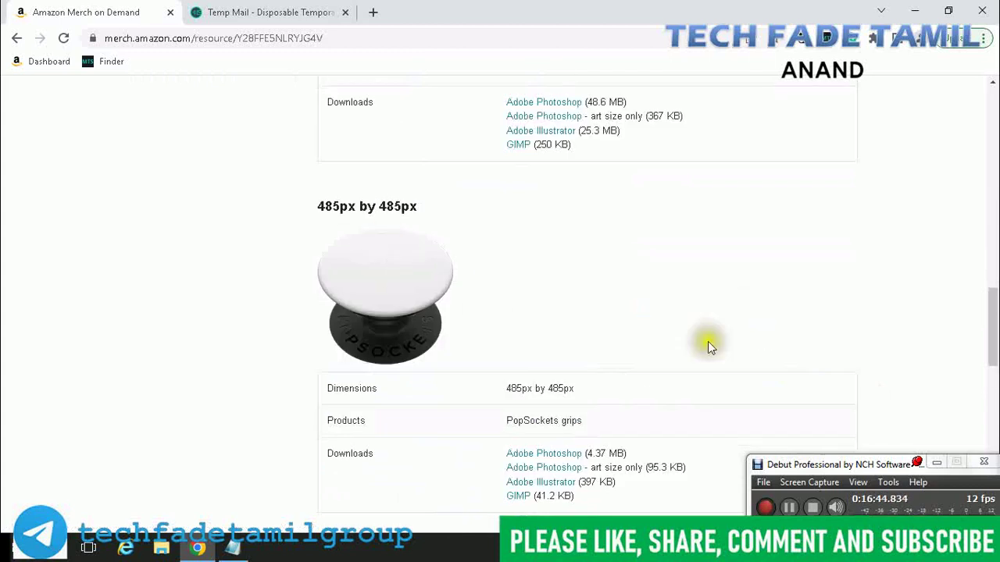
pyautogui.scroll(-2, 774, 338)
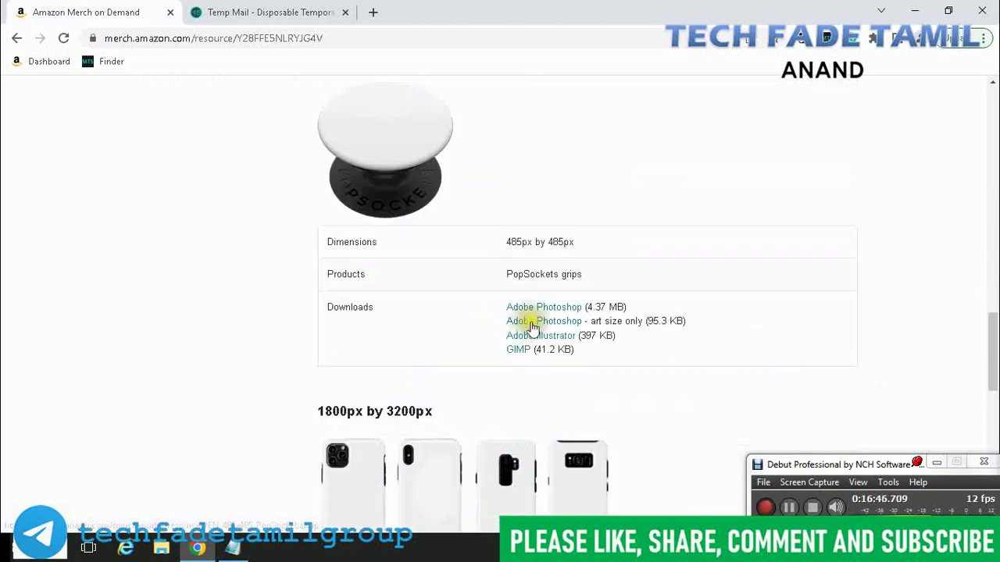
pyautogui.scroll(-3, 812, 328)
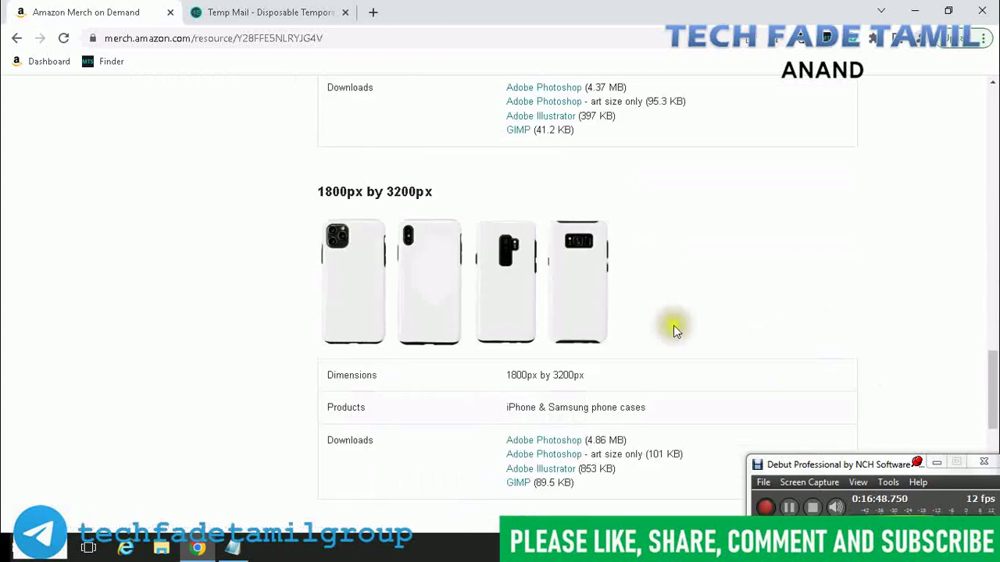
pyautogui.scroll(-1, 804, 336)
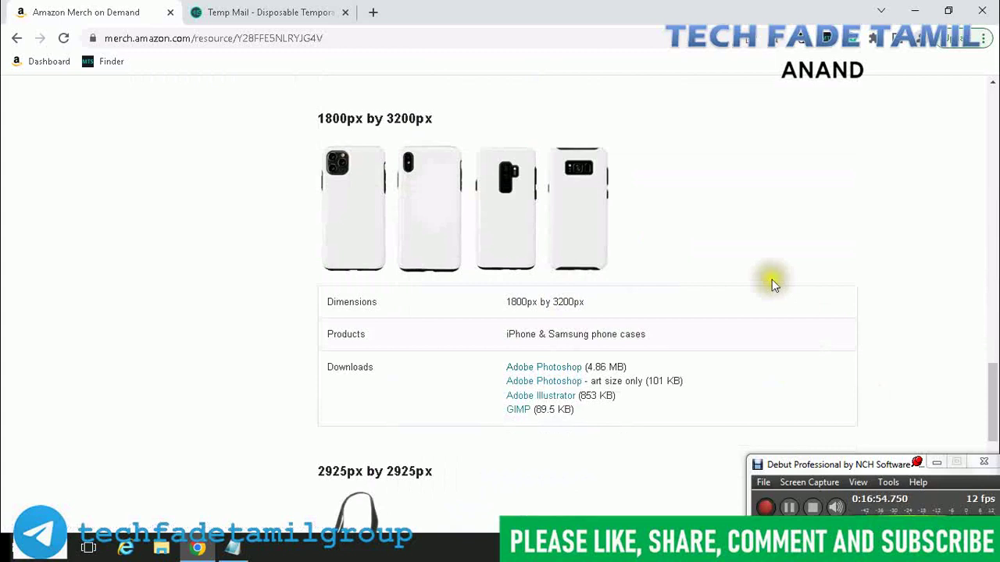
pyautogui.scroll(-2, 702, 285)
pyautogui.scroll(-3, 679, 252)
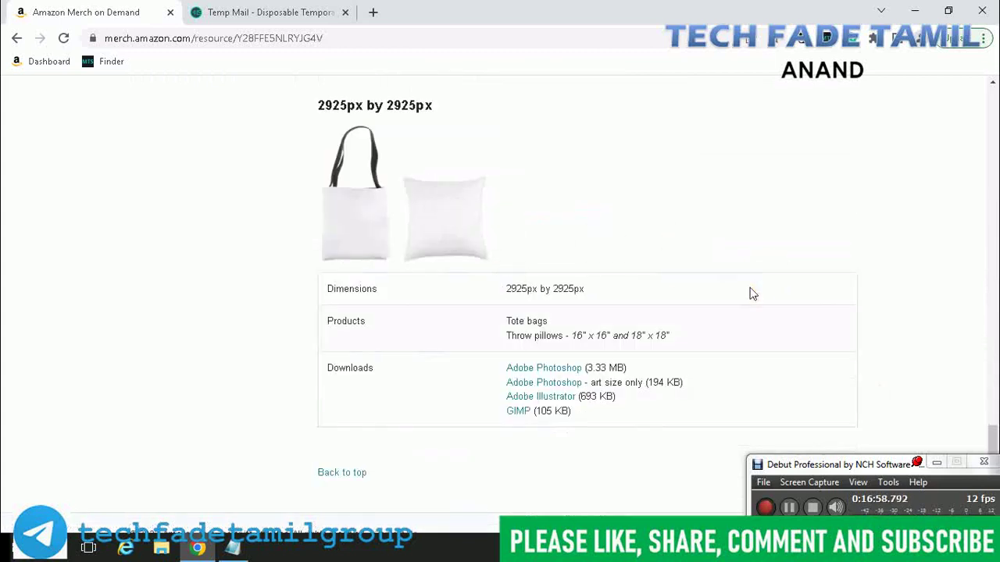
pyautogui.scroll(-2, 750, 289)
pyautogui.scroll(7, 750, 294)
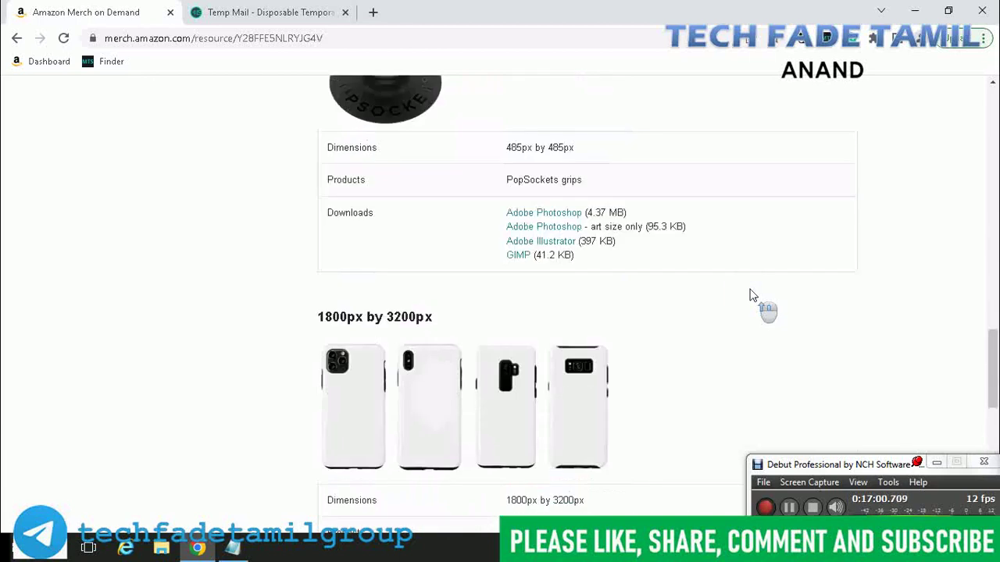
pyautogui.scroll(-5, 750, 295)
pyautogui.scroll(10, 734, 315)
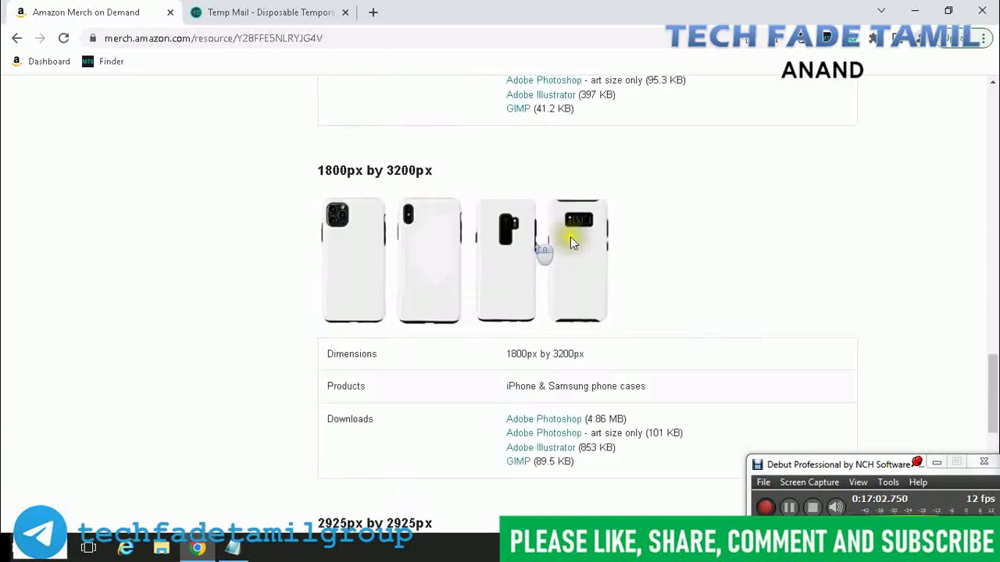
pyautogui.scroll(10, 620, 290)
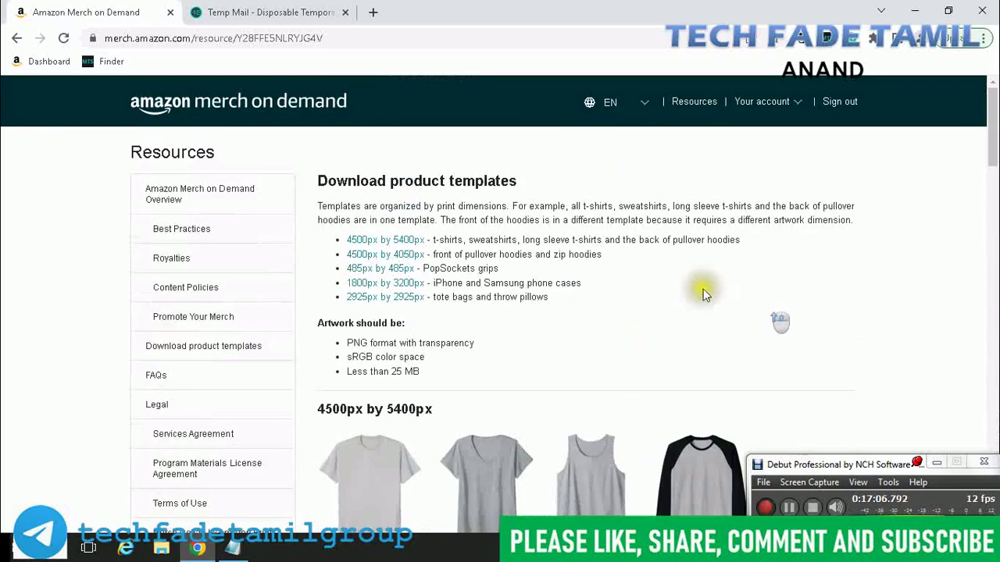
pyautogui.scroll(-4, 776, 352)
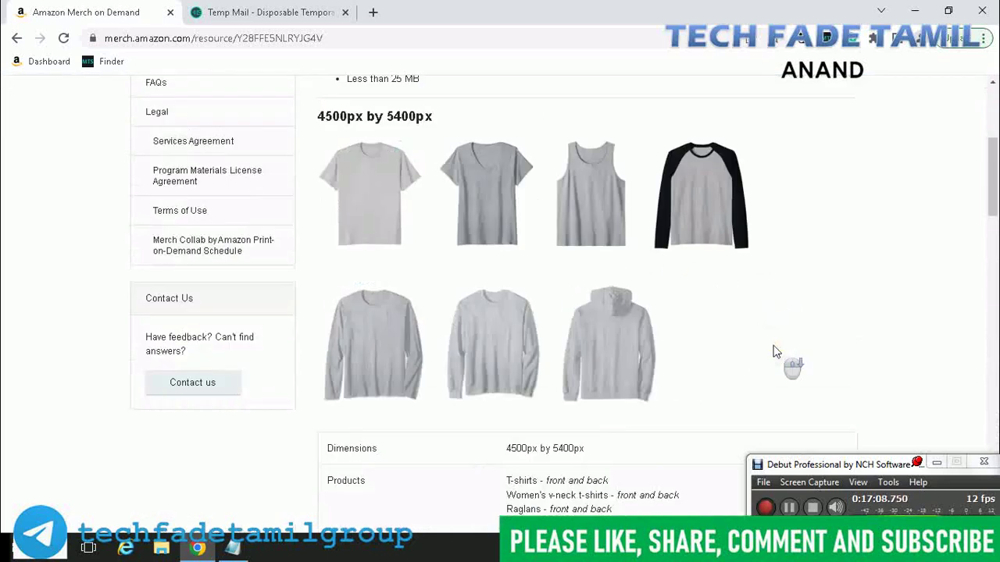
pyautogui.scroll(4, 790, 335)
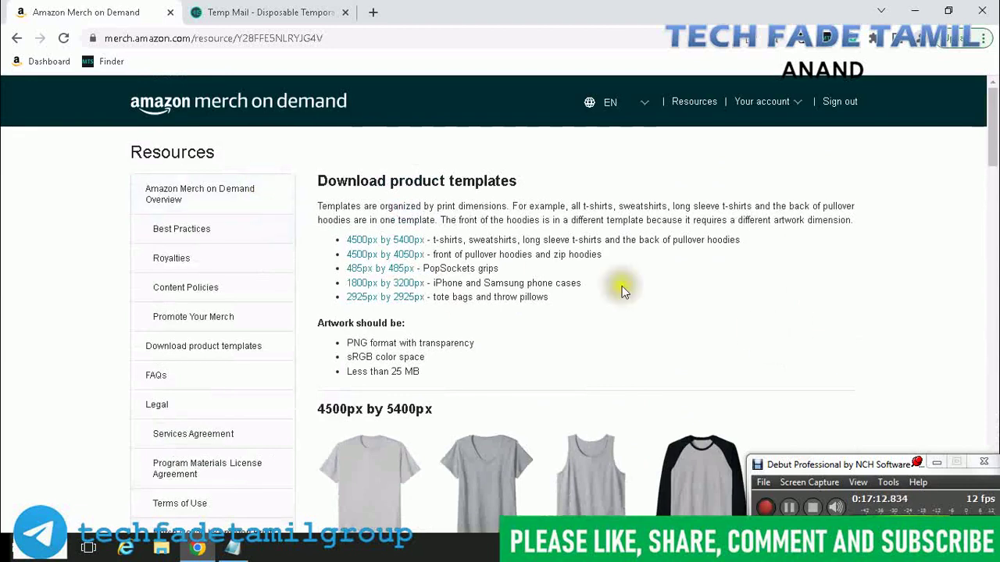
# Step: Open the Best Practices resource and read the artwork specifications and the sizing and placement tips
pyautogui.click(205, 228)
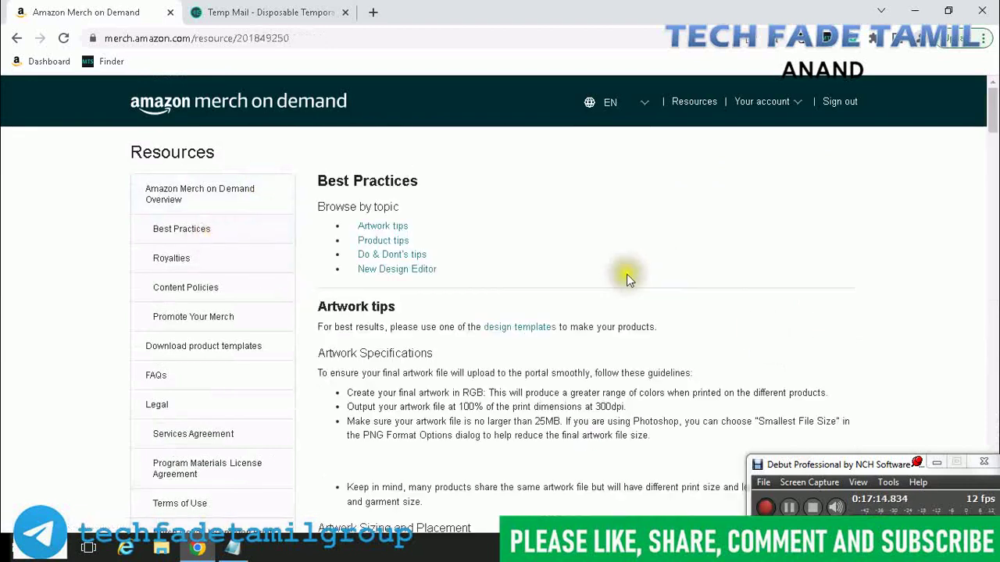
pyautogui.scroll(-3, 658, 286)
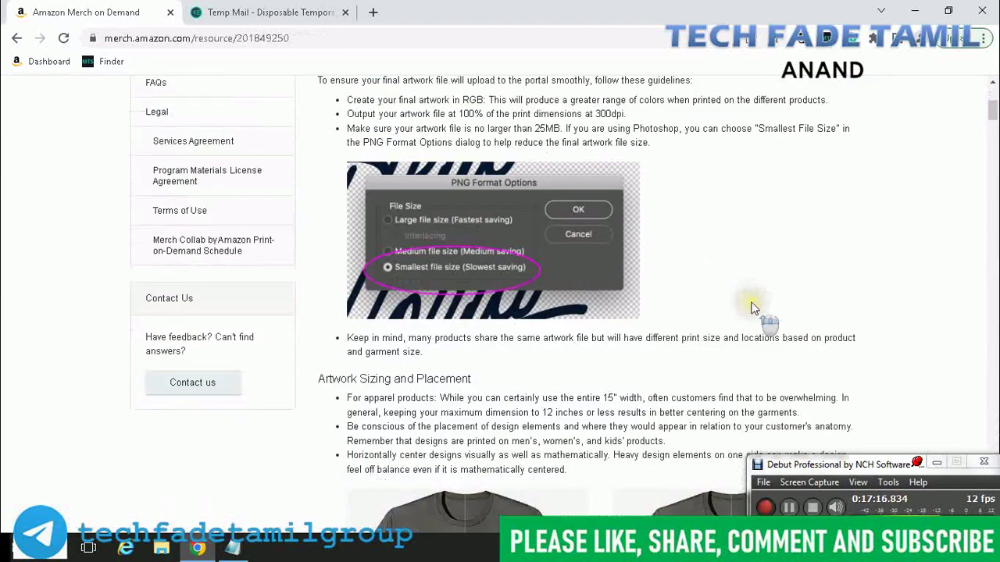
pyautogui.scroll(-8, 660, 318)
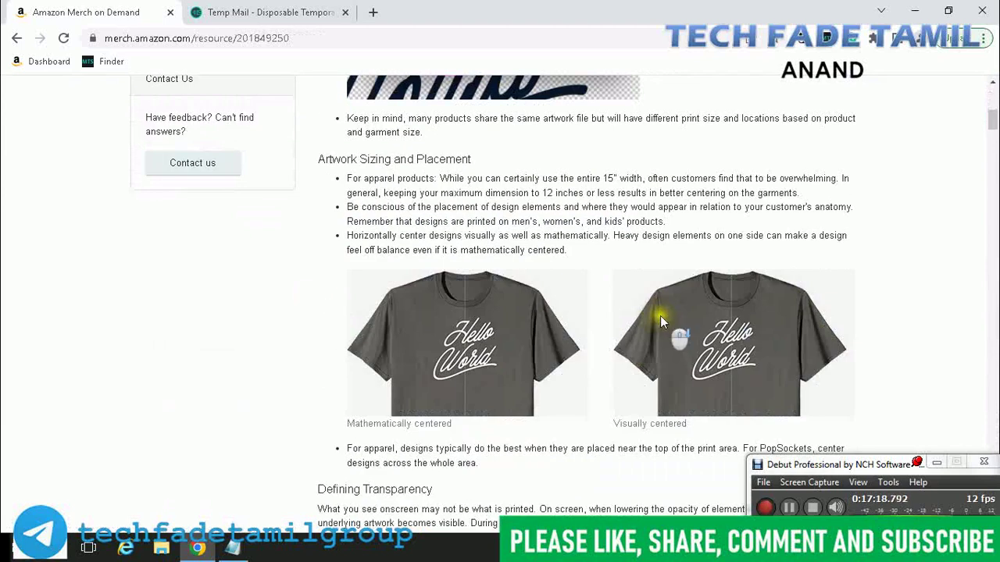
pyautogui.scroll(11, 660, 316)
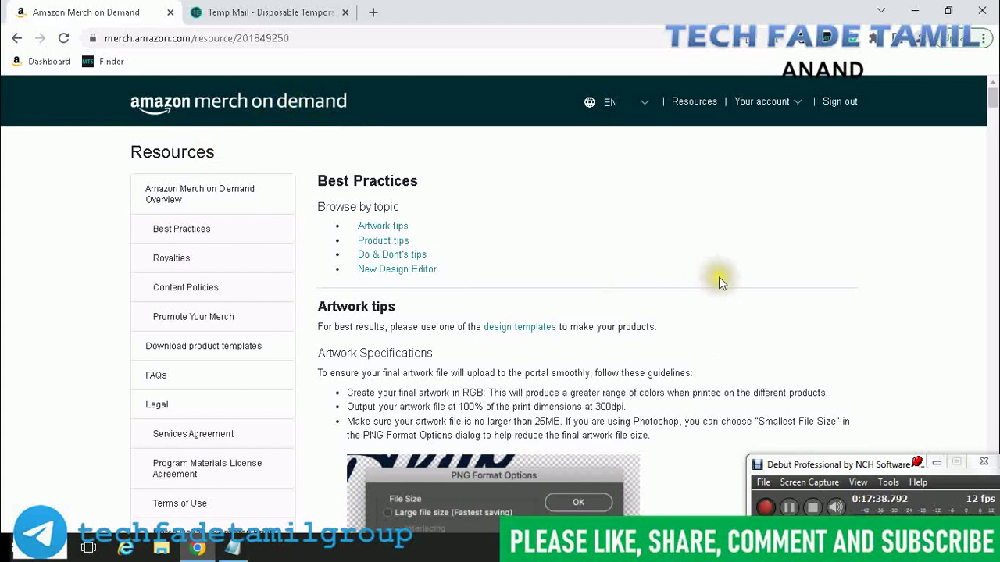
pyautogui.click(766, 321)
# Step: Open the Royalties resource and compare purchase prices with royalties in the US standard T-shirt examples
pyautogui.click(188, 258)
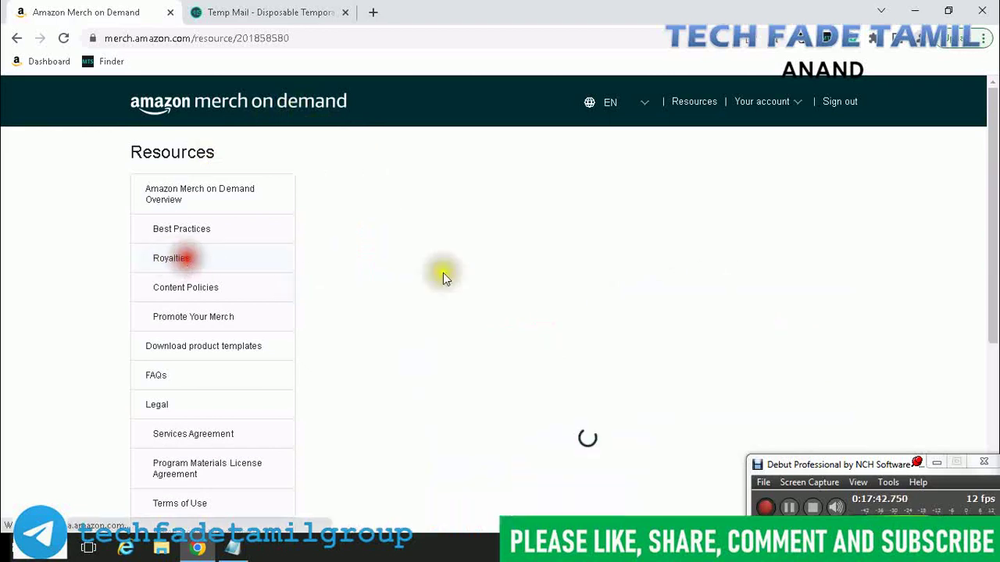
pyautogui.scroll(-3, 919, 284)
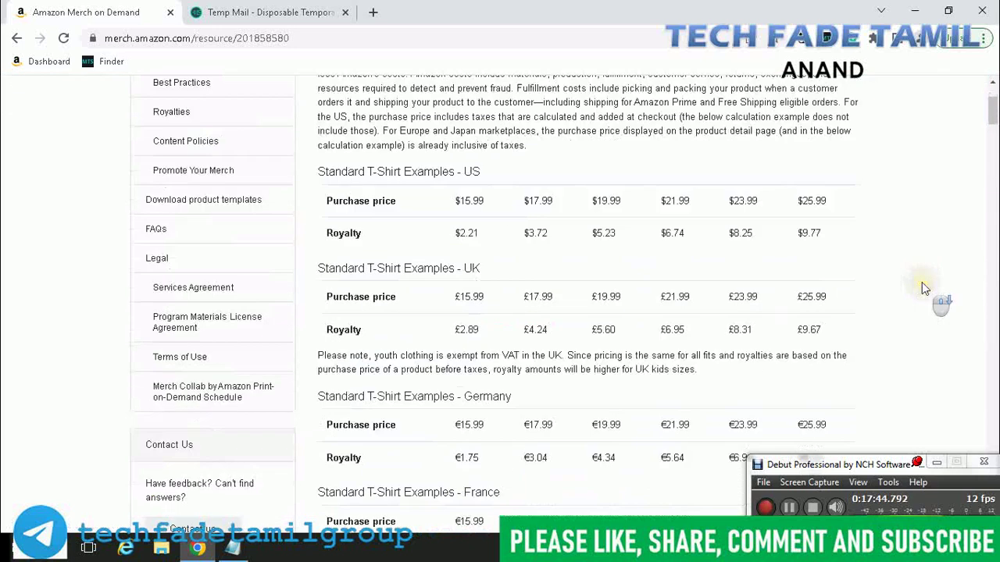
pyautogui.click(484, 242)
pyautogui.scroll(3, 599, 231)
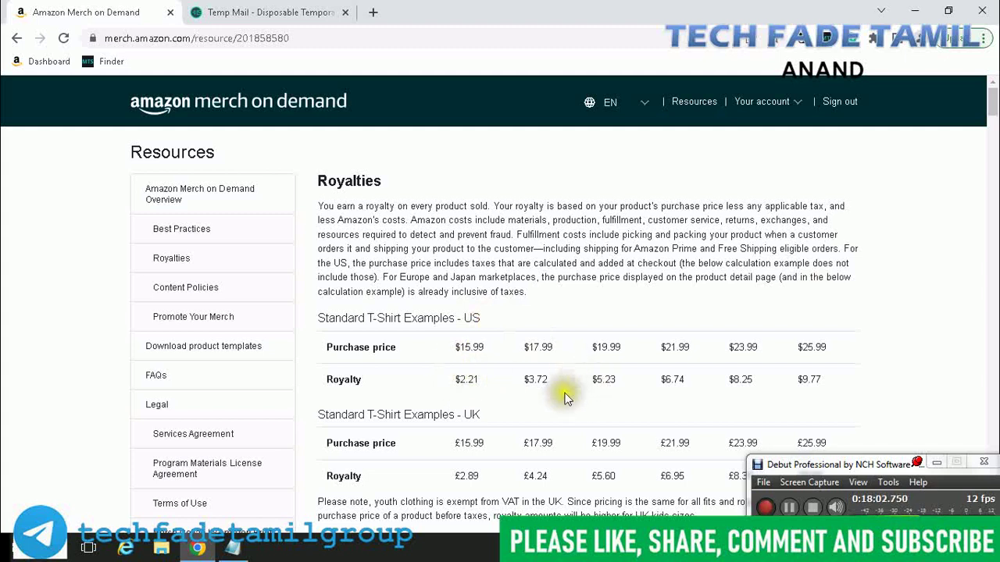
pyautogui.click(872, 347)
pyautogui.scroll(-1, 882, 351)
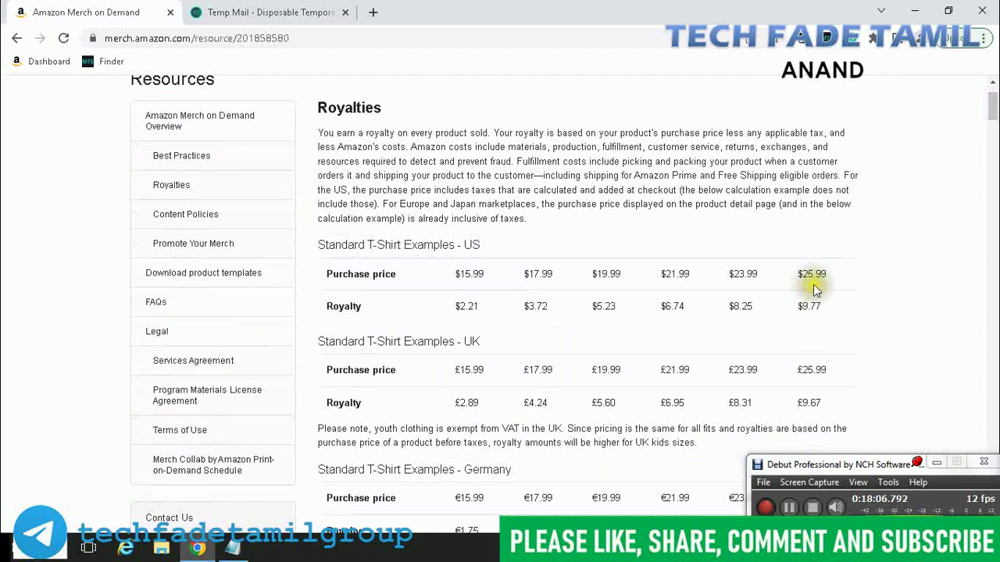
pyautogui.moveTo(801, 306); pyautogui.dragTo(823, 306)
pyautogui.click(859, 321)
pyautogui.click(812, 308)
pyautogui.moveTo(804, 275); pyautogui.dragTo(842, 276)
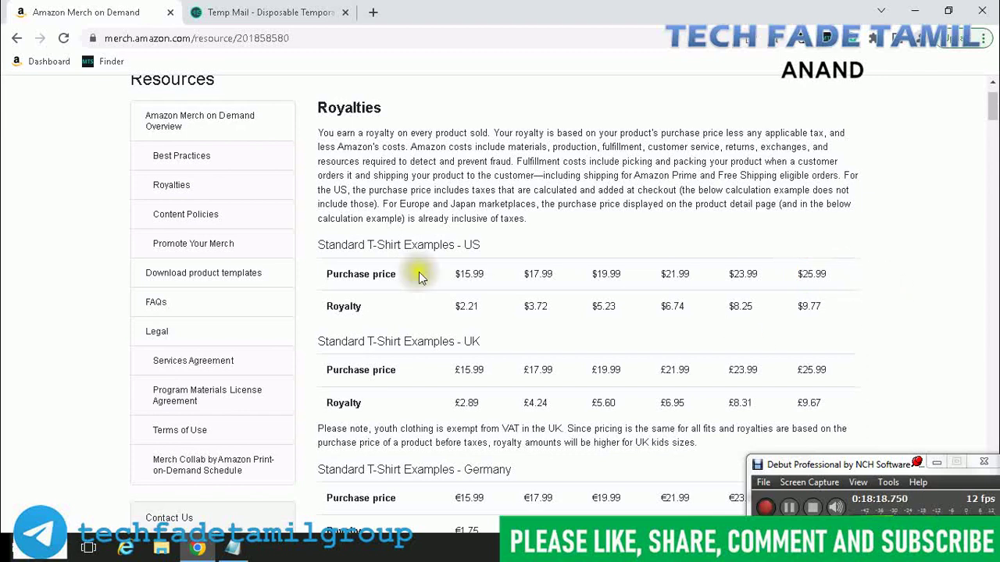
# Step: Examine the standard T-shirt royalty examples for the UK, Germany, France, Italy, Spain and Japan
pyautogui.scroll(-2, 898, 312)
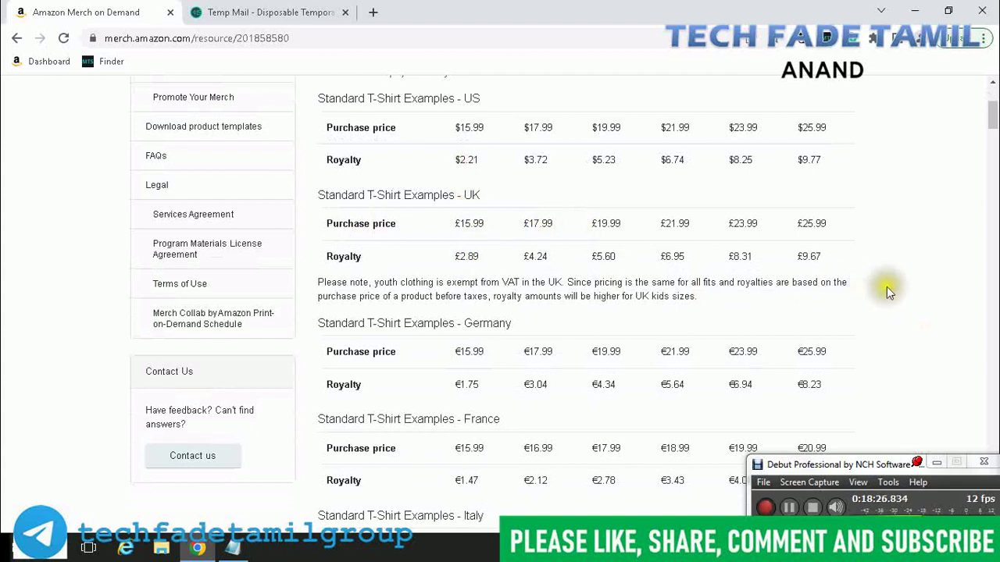
pyautogui.scroll(-1, 883, 289)
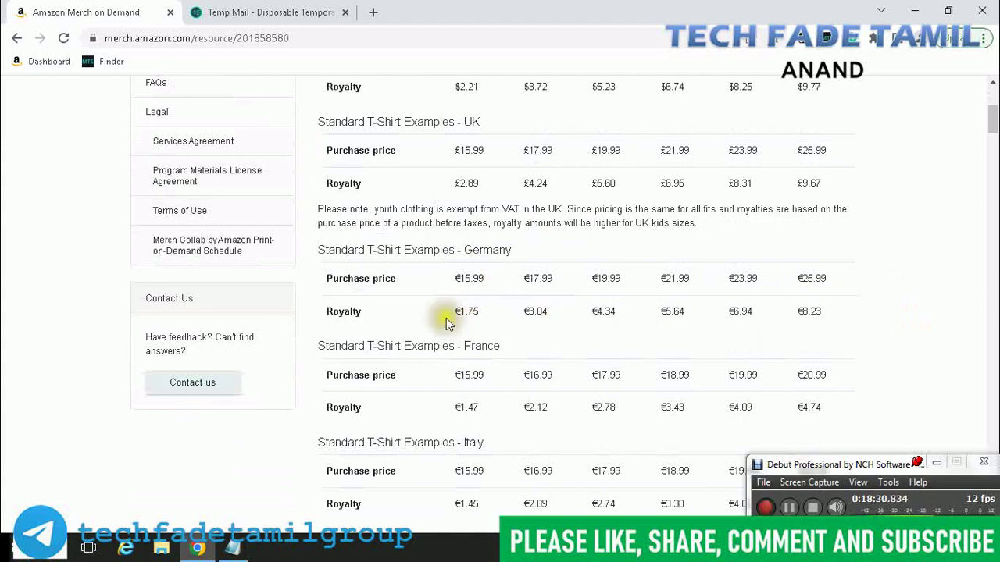
pyautogui.scroll(-2, 667, 312)
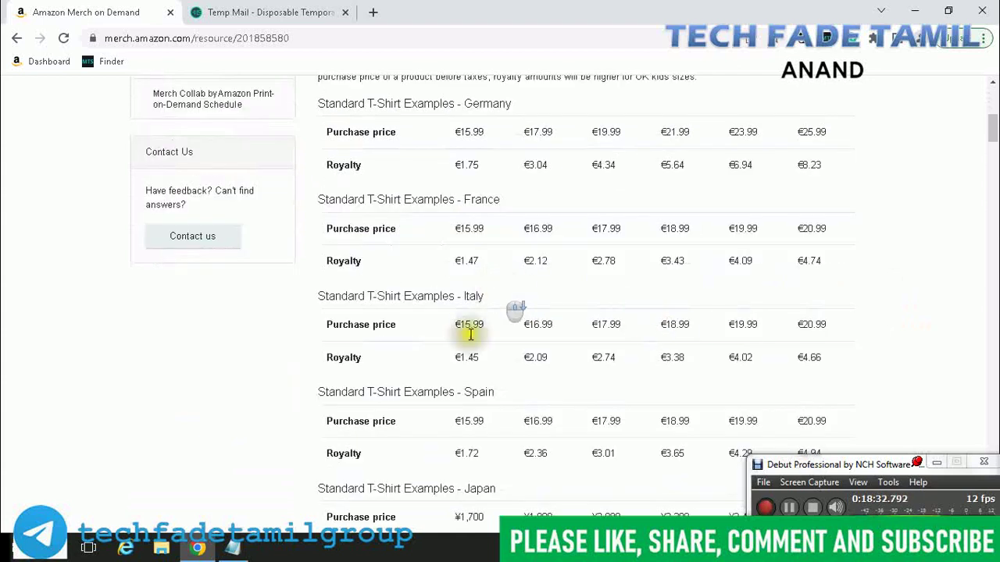
pyautogui.scroll(-3, 515, 383)
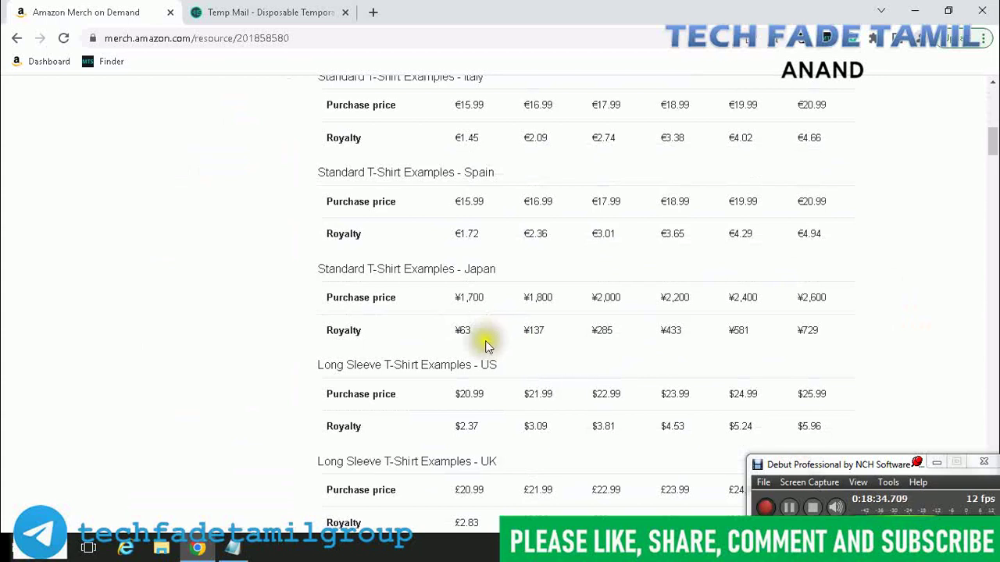
# Step: Look through the royalty examples for hoodies, tank tops, V-necks, raglans, PopSockets grips and phone cases, and return to the US T-shirt examples
pyautogui.scroll(-5, 484, 343)
pyautogui.scroll(-8, 613, 371)
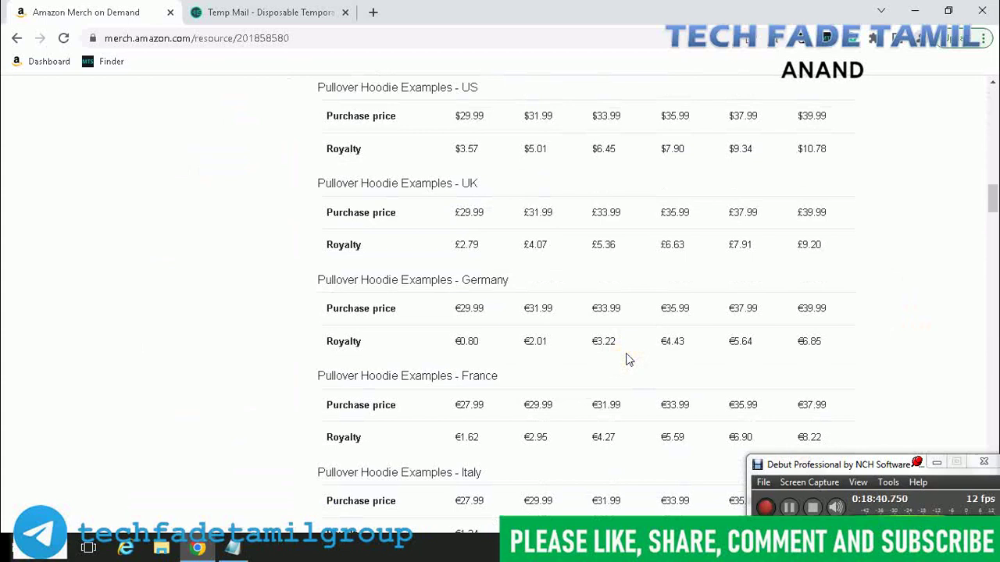
pyautogui.scroll(-4, 628, 359)
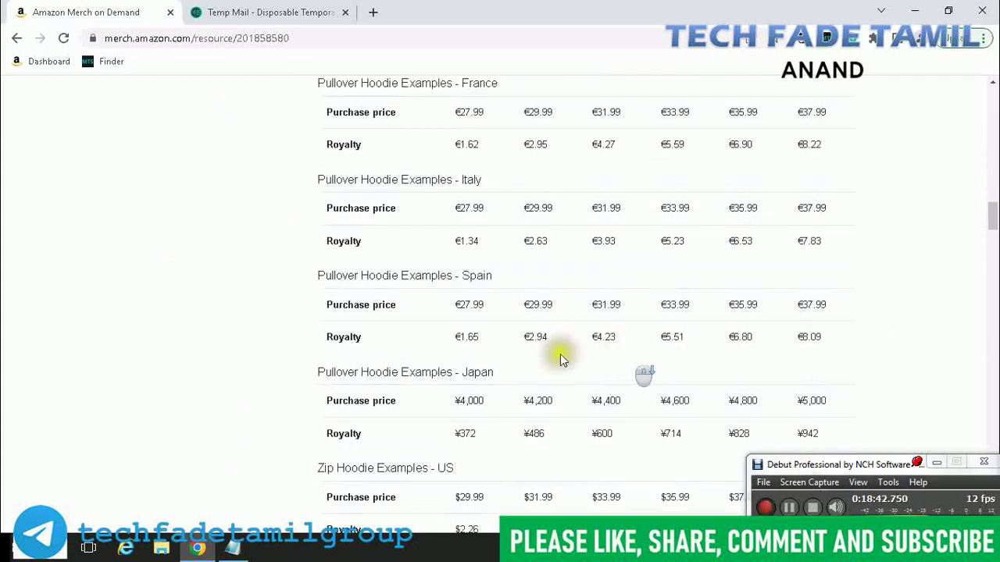
pyautogui.scroll(-2, 773, 363)
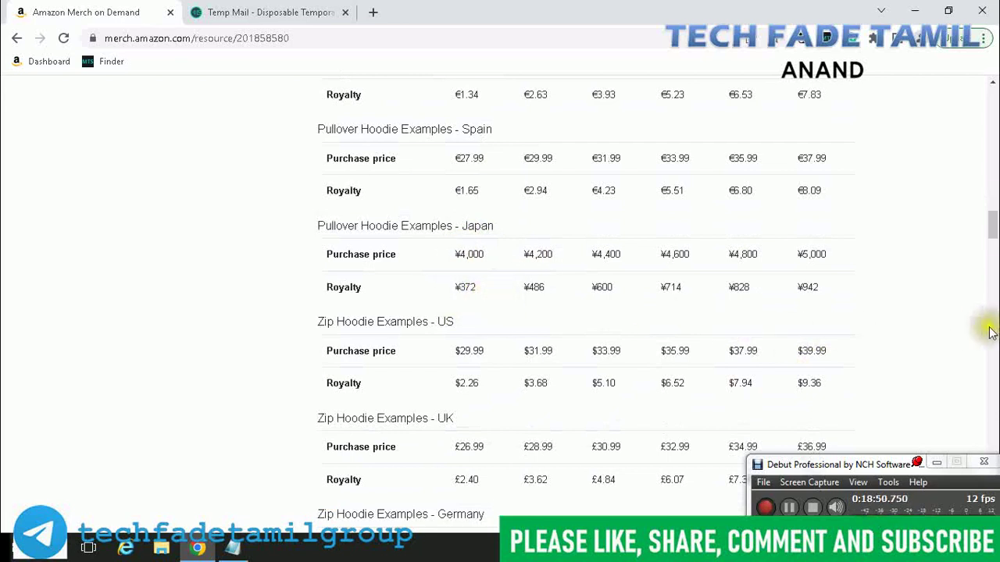
pyautogui.scroll(-6, 990, 332)
pyautogui.scroll(-9, 988, 335)
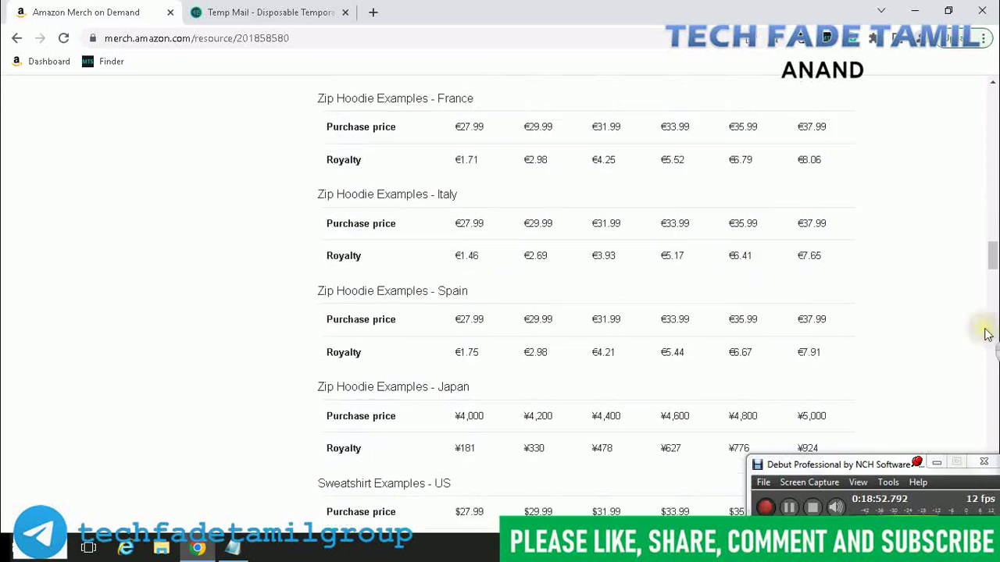
pyautogui.scroll(-10, 985, 334)
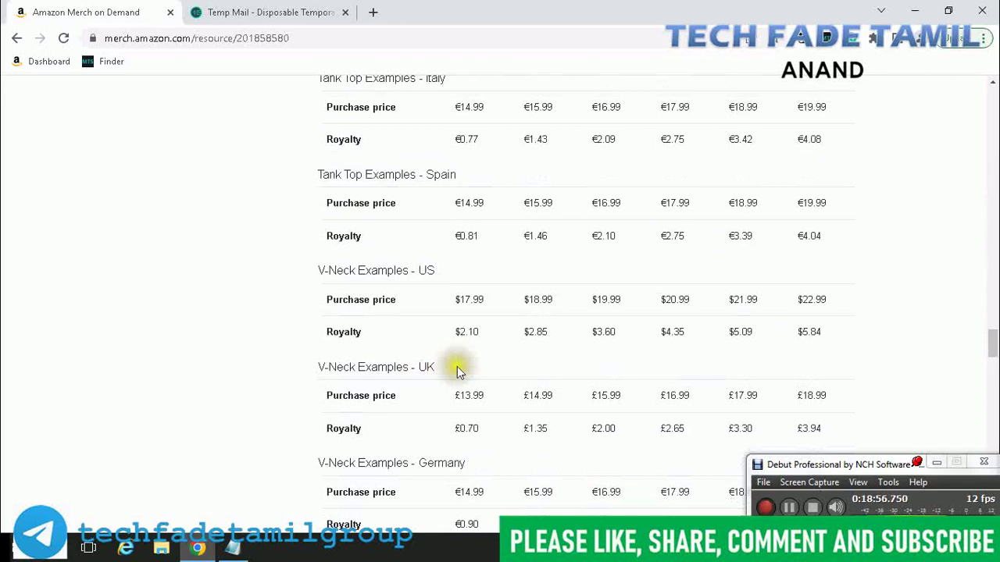
pyautogui.scroll(-6, 816, 367)
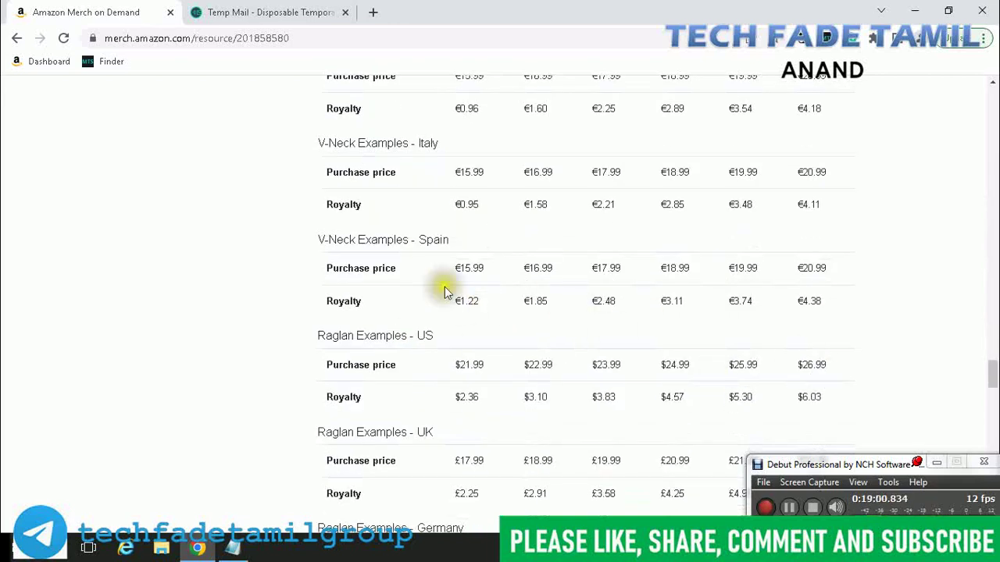
pyautogui.scroll(-7, 581, 328)
pyautogui.scroll(-3, 582, 332)
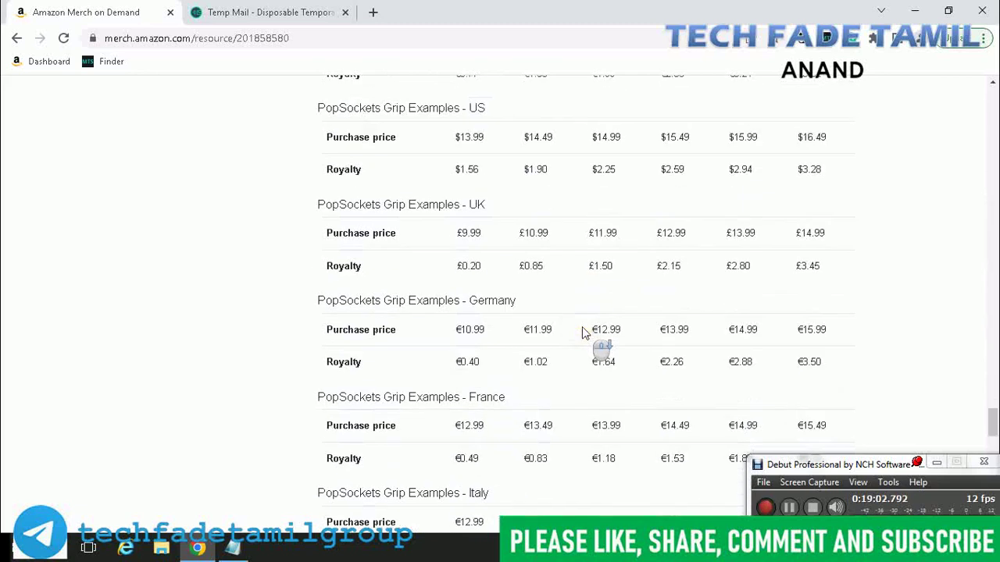
pyautogui.scroll(-10, 582, 331)
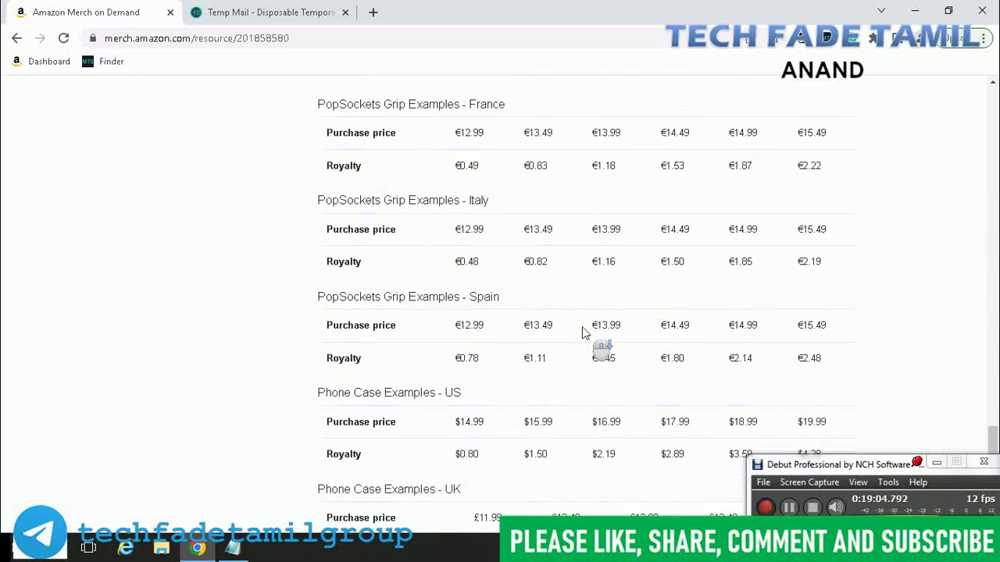
pyautogui.scroll(20, 581, 331)
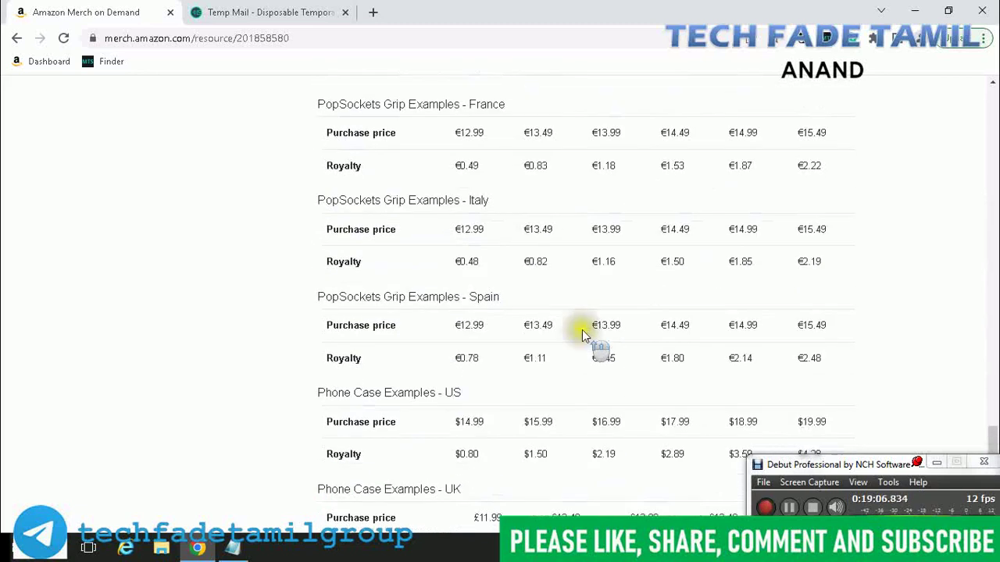
pyautogui.scroll(20, 581, 339)
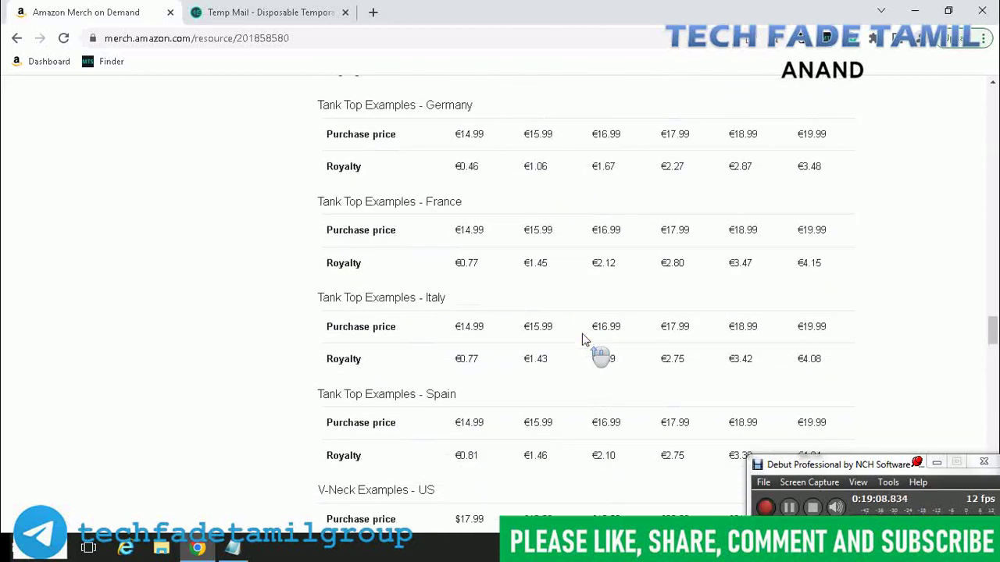
pyautogui.scroll(15, 582, 342)
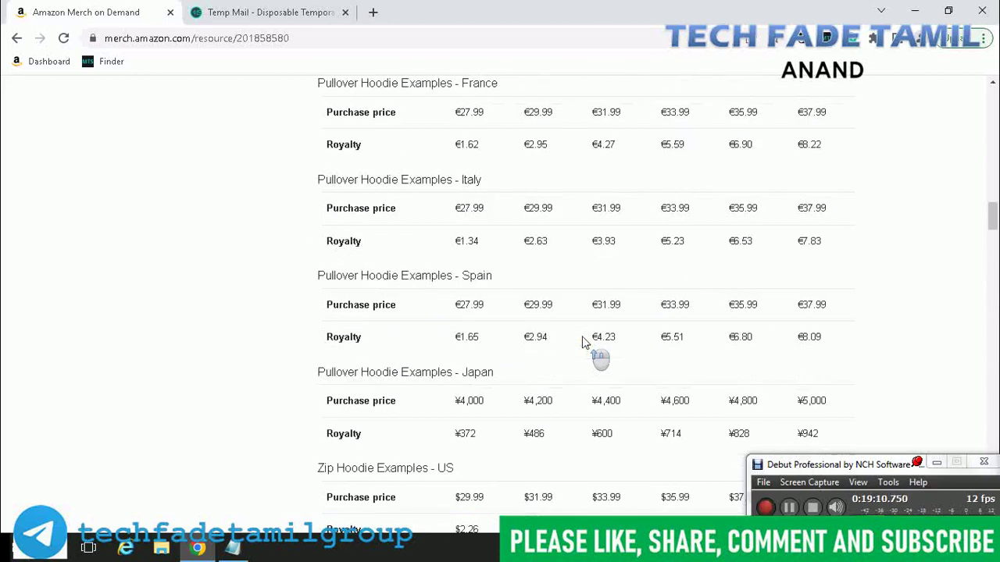
pyautogui.scroll(15, 582, 342)
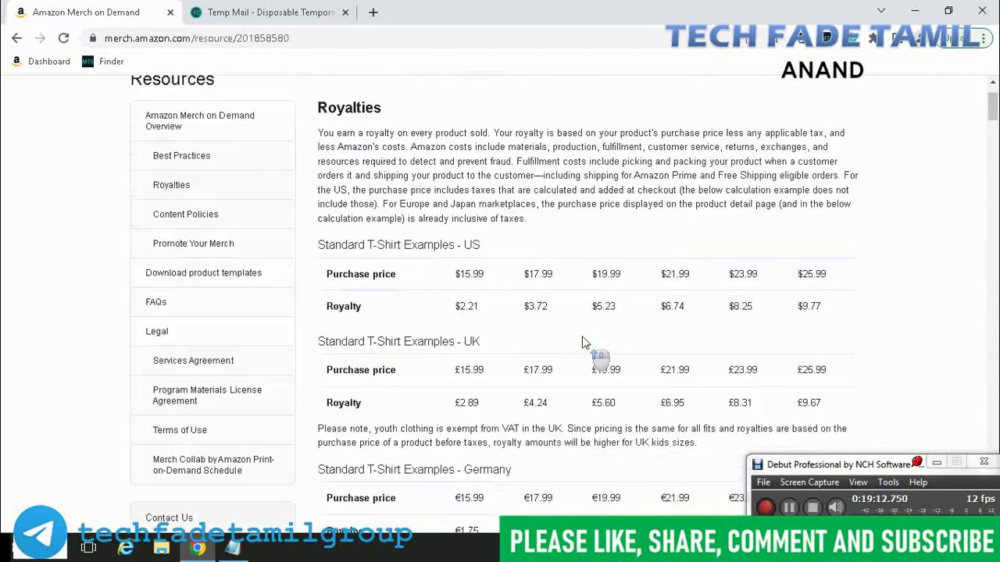